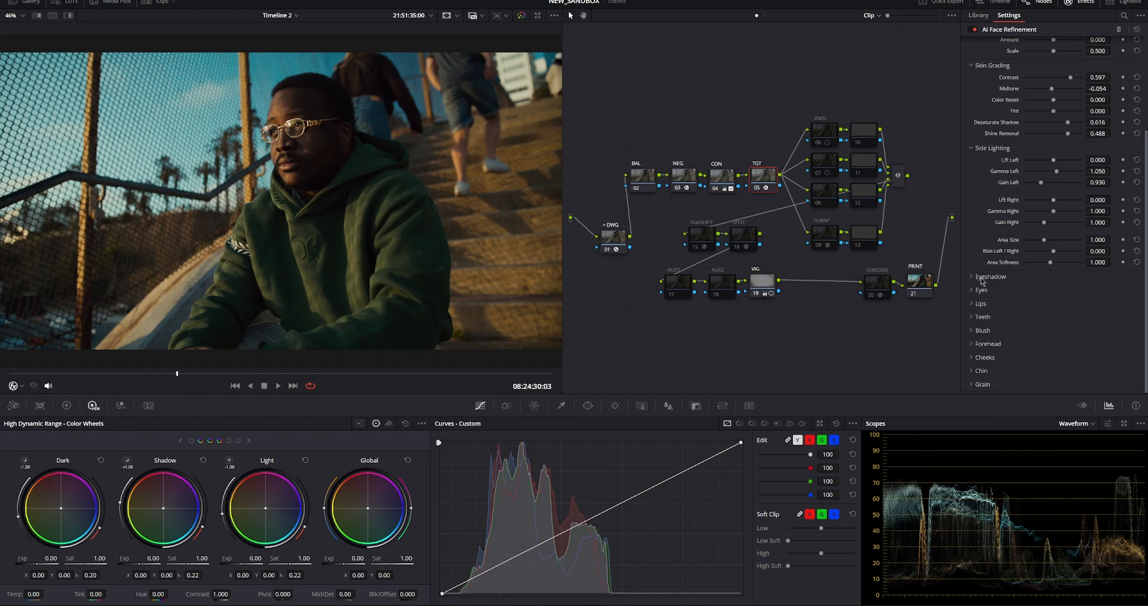
# Set the Skin Texture amount of the TGT node's AI Face Refinement to 0.267
pyautogui.scroll(3, 999, 334)
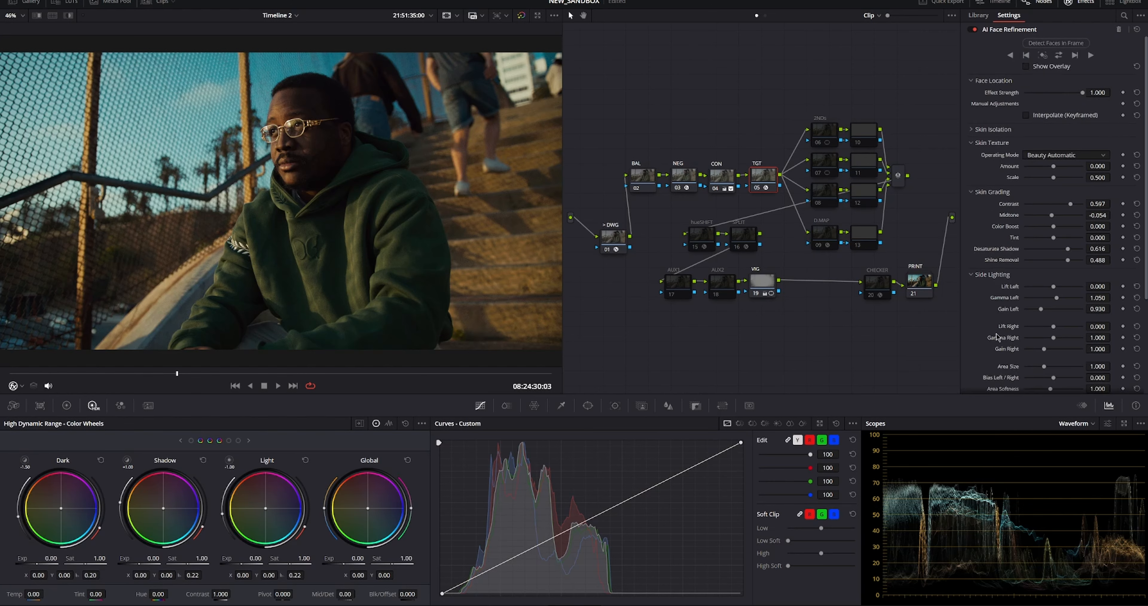
pyautogui.click(976, 130)
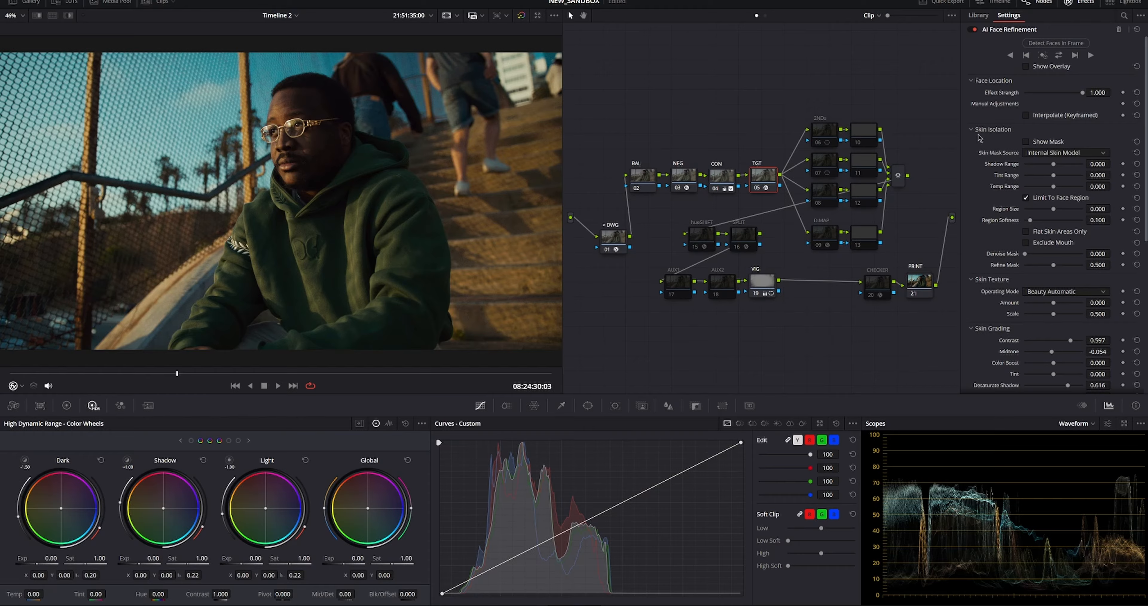
pyautogui.click(977, 130)
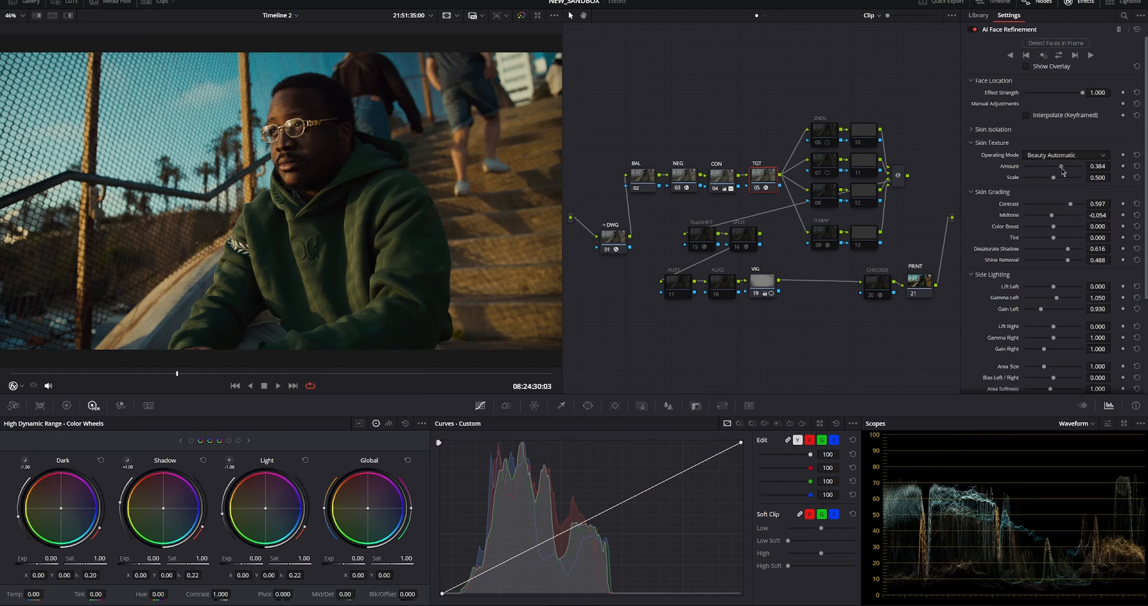
pyautogui.moveTo(1062, 168)
pyautogui.mouseDown()
pyautogui.moveTo(1077, 167)
pyautogui.moveTo(1059, 167)
pyautogui.mouseUp()
# Compare the man's face up close with the TGT node disabled and enabled
pyautogui.scroll(2, 330, 153)
pyautogui.click(756, 188)
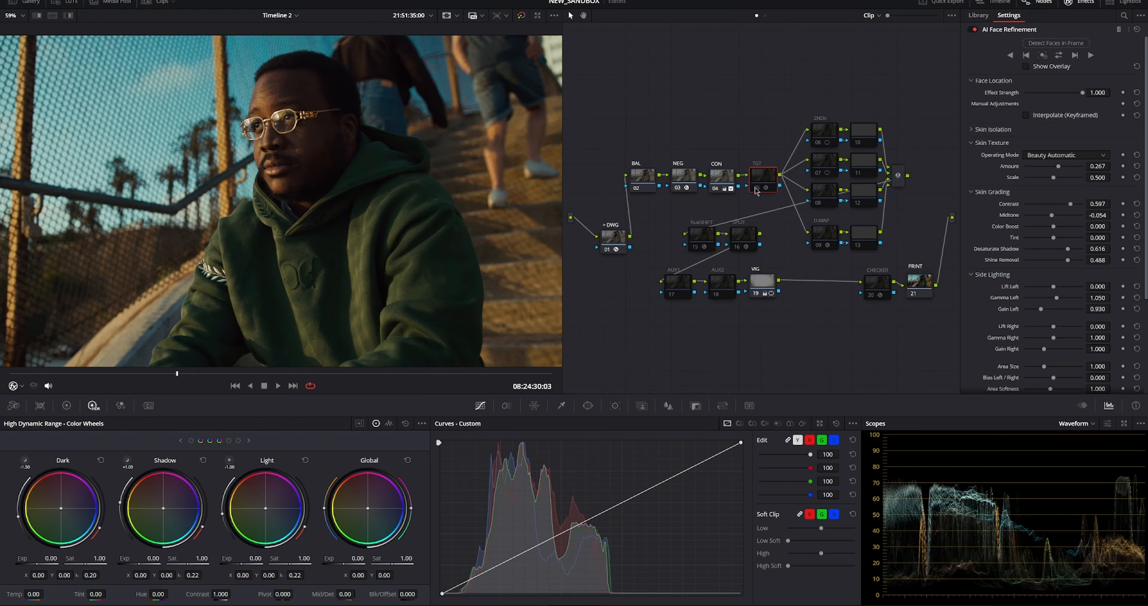
pyautogui.click(756, 188)
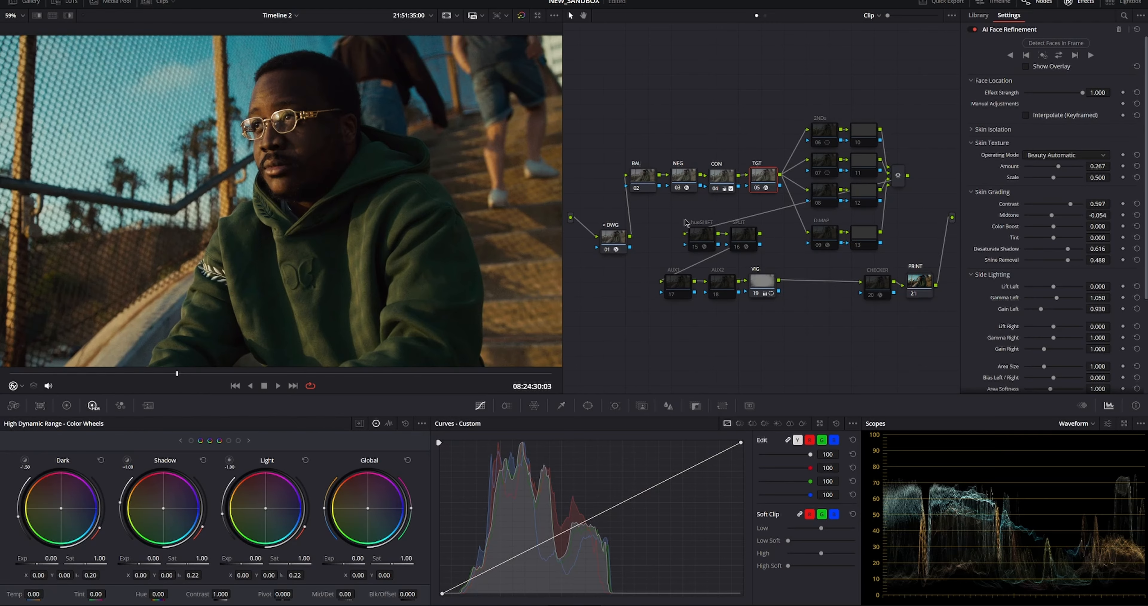
pyautogui.scroll(-3, 418, 224)
pyautogui.scroll(1, 404, 206)
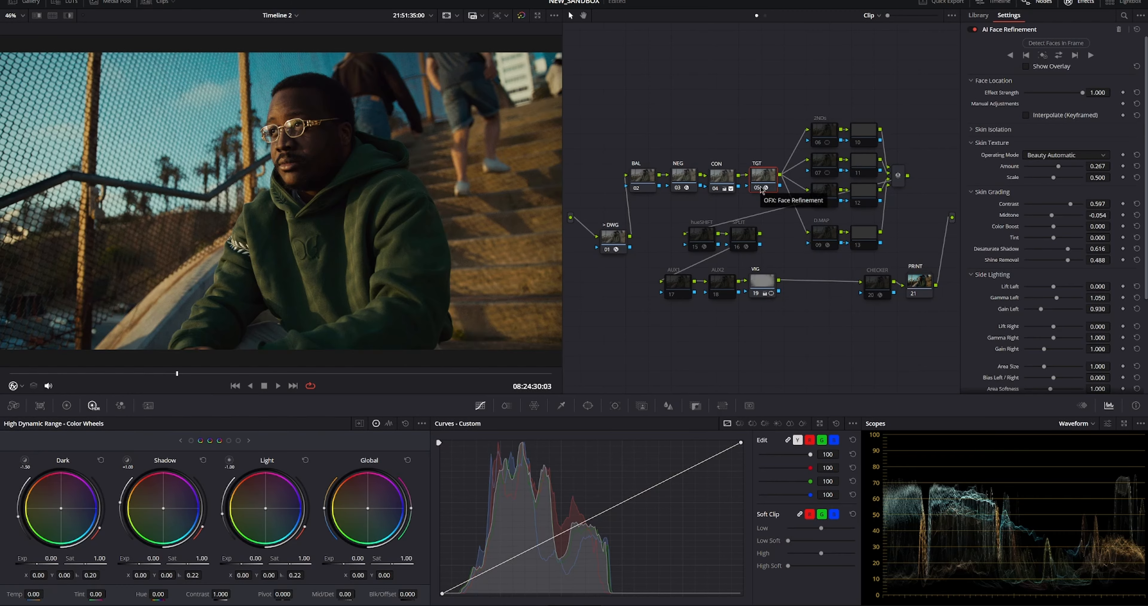
# Enable node 06 under 2NDs and display its gradient power window over the image
pyautogui.click(825, 132)
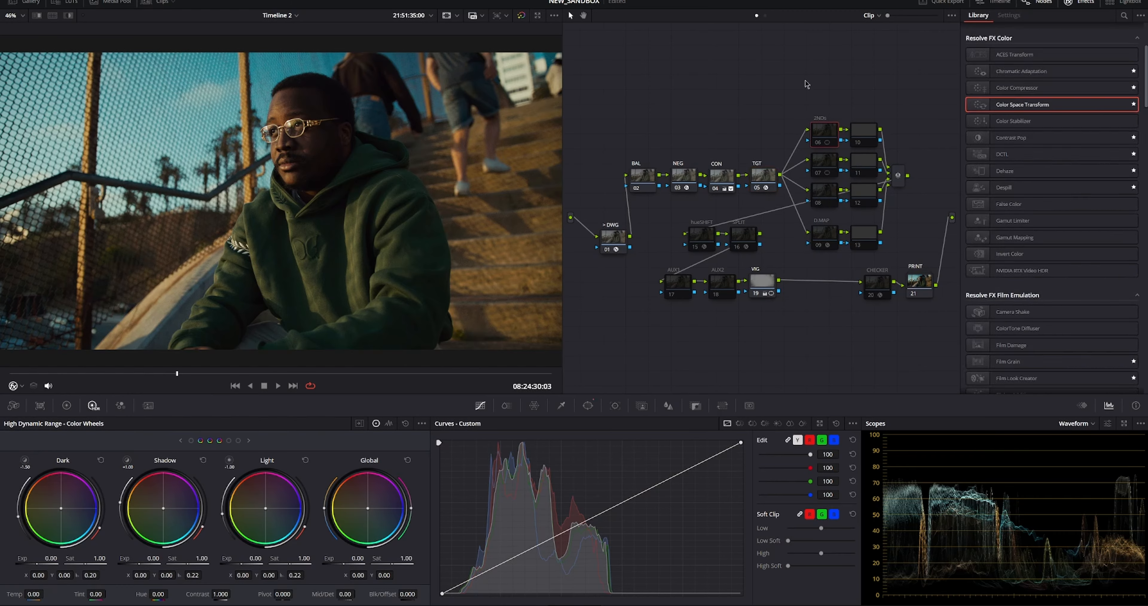
pyautogui.moveTo(805, 80); pyautogui.dragTo(876, 246)
pyautogui.click(819, 146)
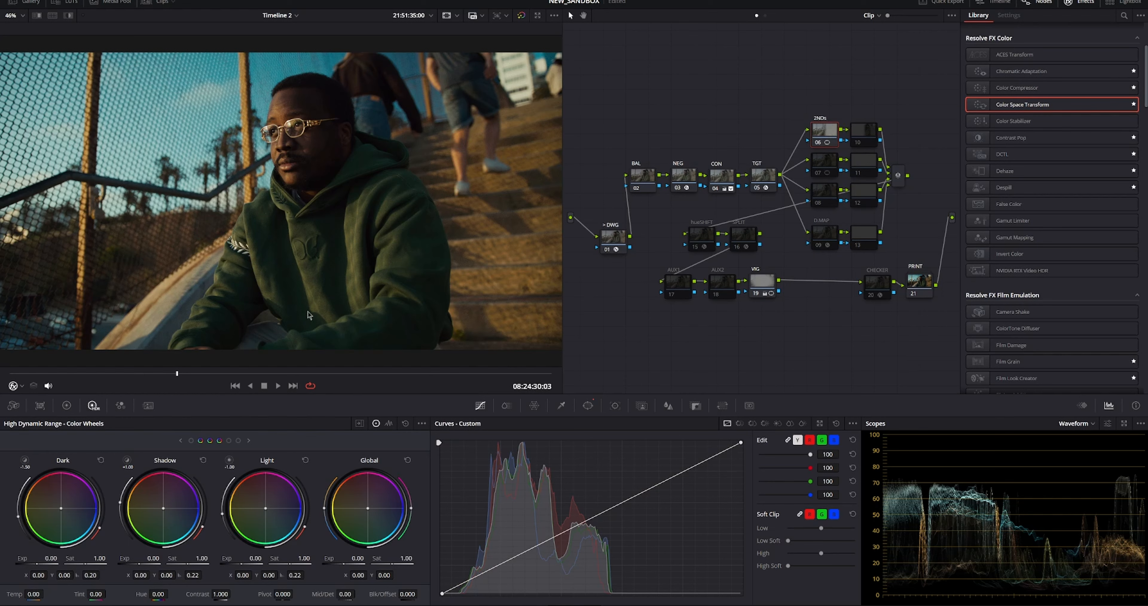
pyautogui.click(20, 386)
pyautogui.click(56, 428)
pyautogui.click(588, 405)
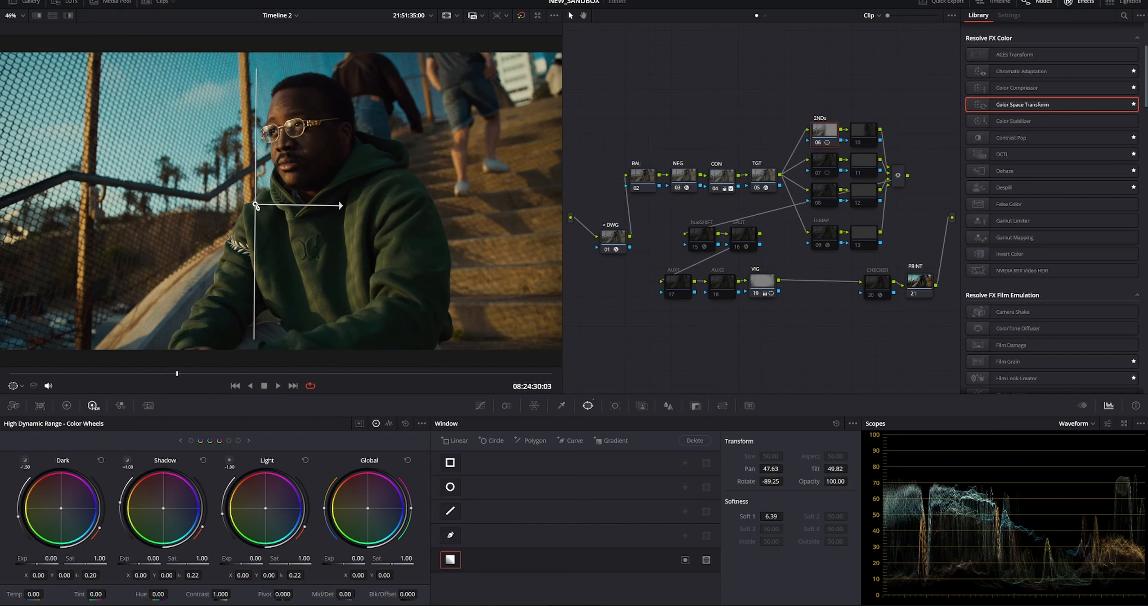
# Reposition node 06's gradient window over the fence at pan 42.51, tilt 51.88, rotation -42.47 and softness 3.63, checking its coverage with the highlight view
pyautogui.moveTo(255, 205); pyautogui.dragTo(251, 201)
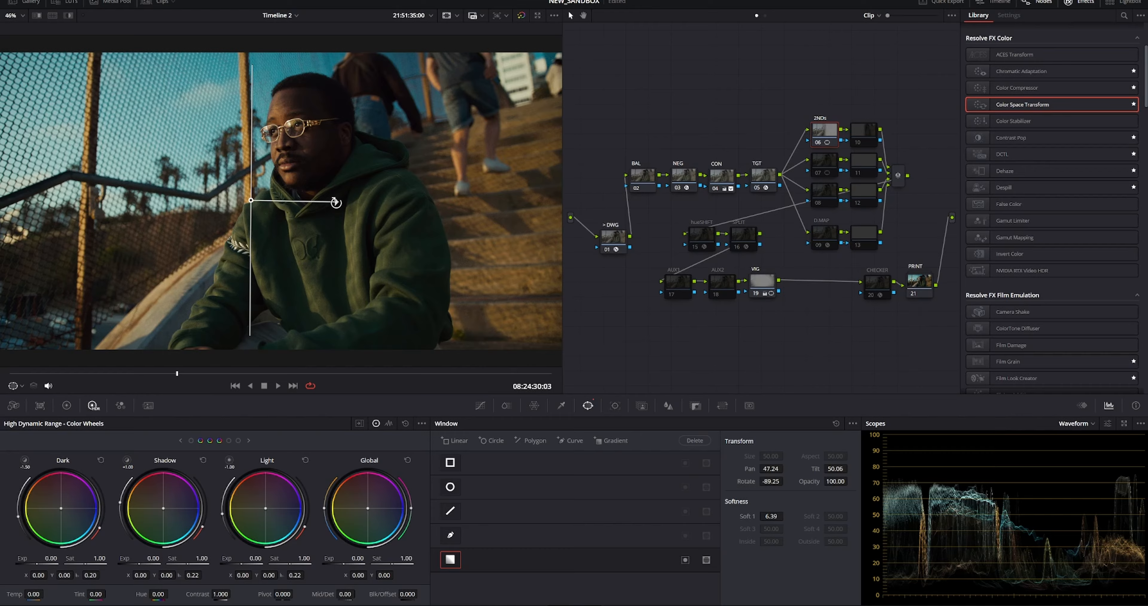
pyautogui.moveTo(336, 203); pyautogui.dragTo(290, 245)
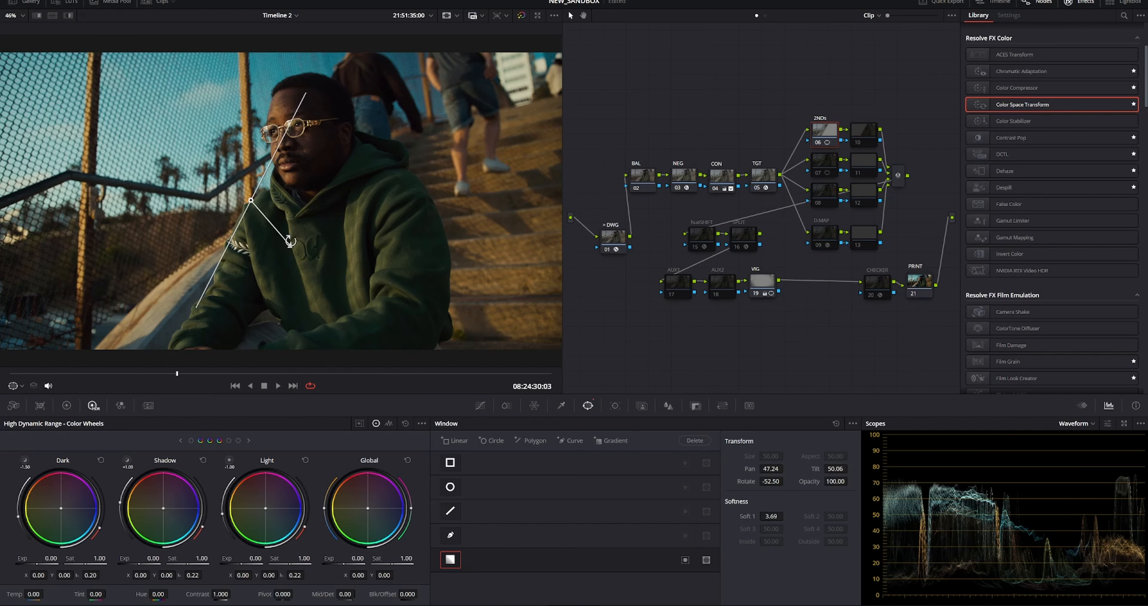
pyautogui.hotkey('shift', 'h')
pyautogui.moveTo(252, 201); pyautogui.dragTo(188, 165)
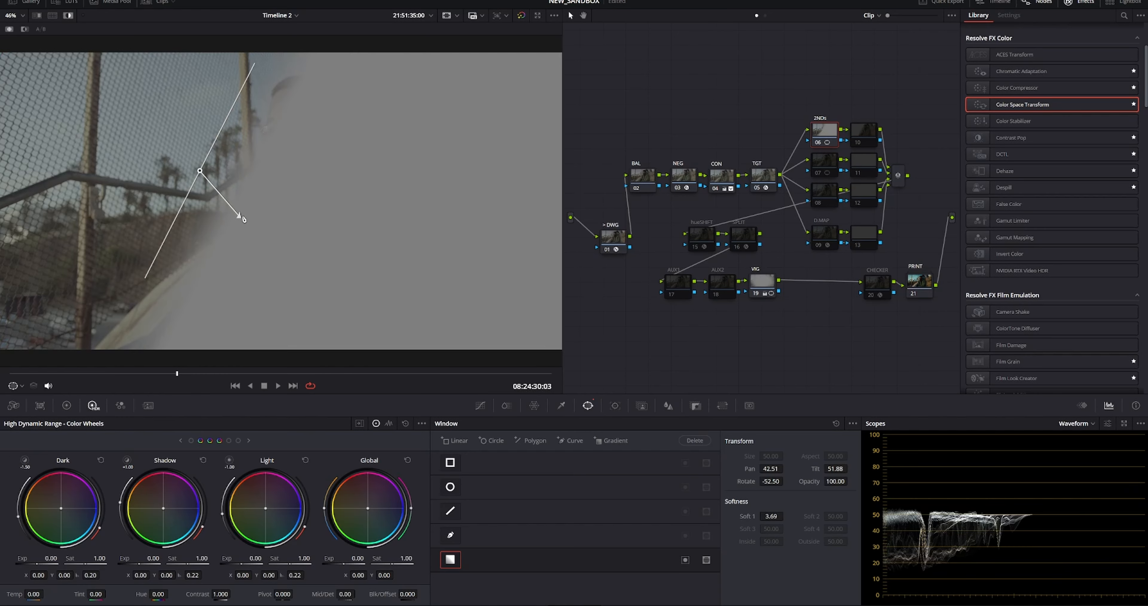
pyautogui.moveTo(239, 217); pyautogui.dragTo(233, 225)
pyautogui.hotkey('shift', 'h')
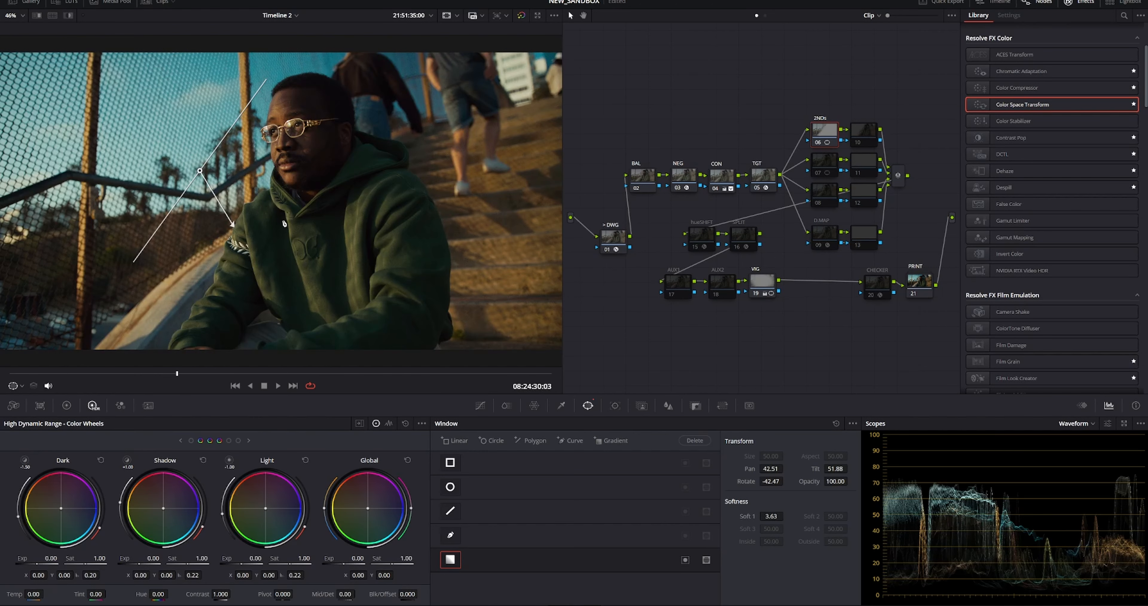
# Enable node 10 and lower node 06's Global exposure to -0.52 in the HDR wheels
pyautogui.click(858, 141)
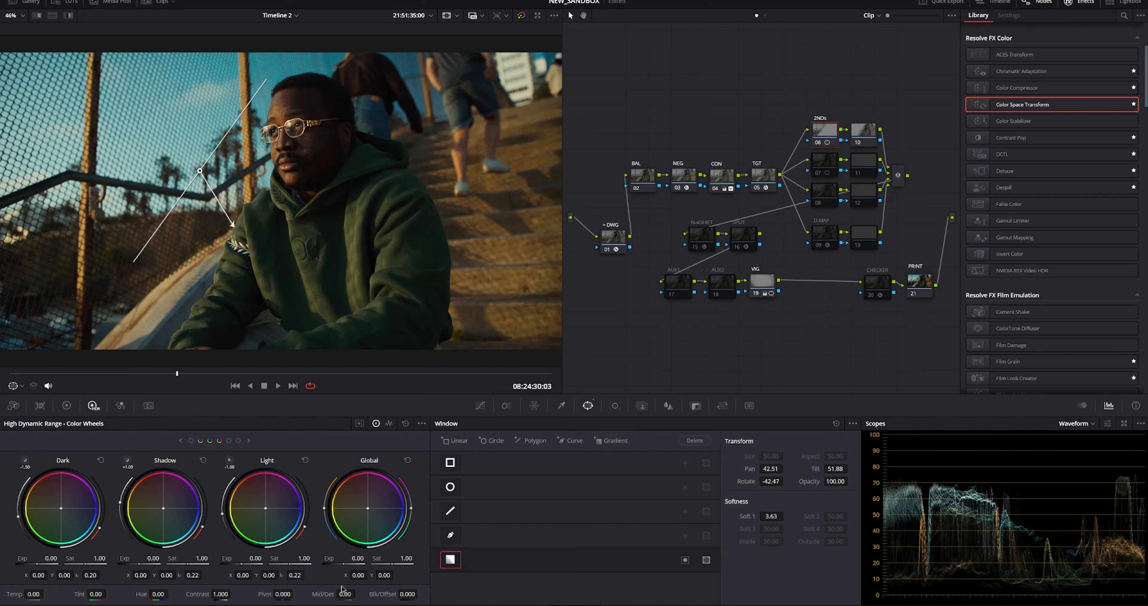
pyautogui.moveTo(357, 558); pyautogui.dragTo(334, 559)
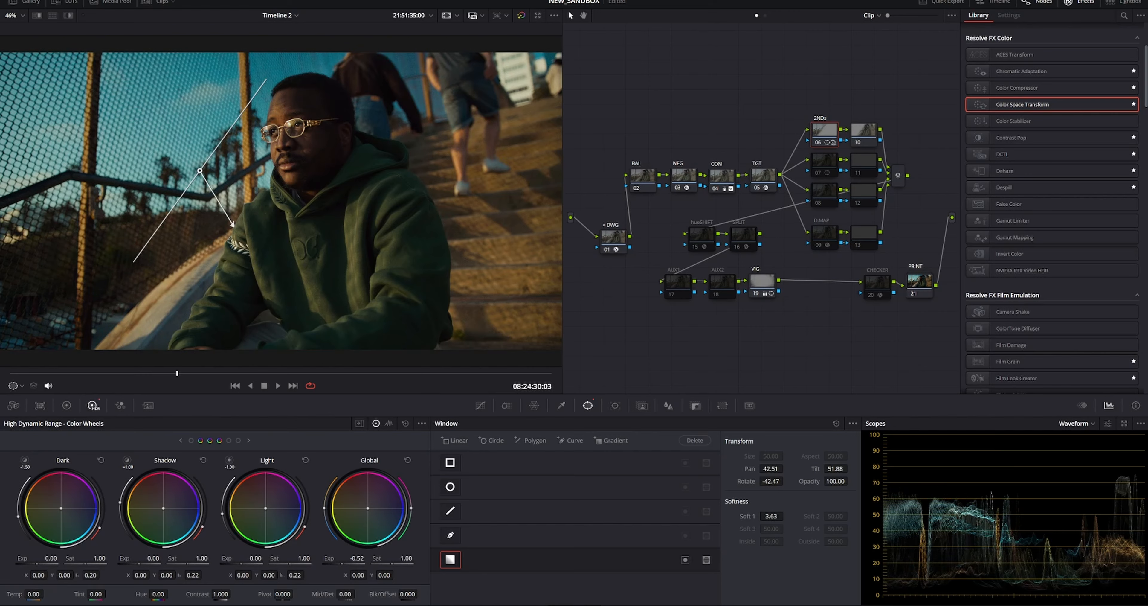
# Set node 10's Global exposure to 0.46 and its Shadow exposure to -0.33
pyautogui.click(864, 131)
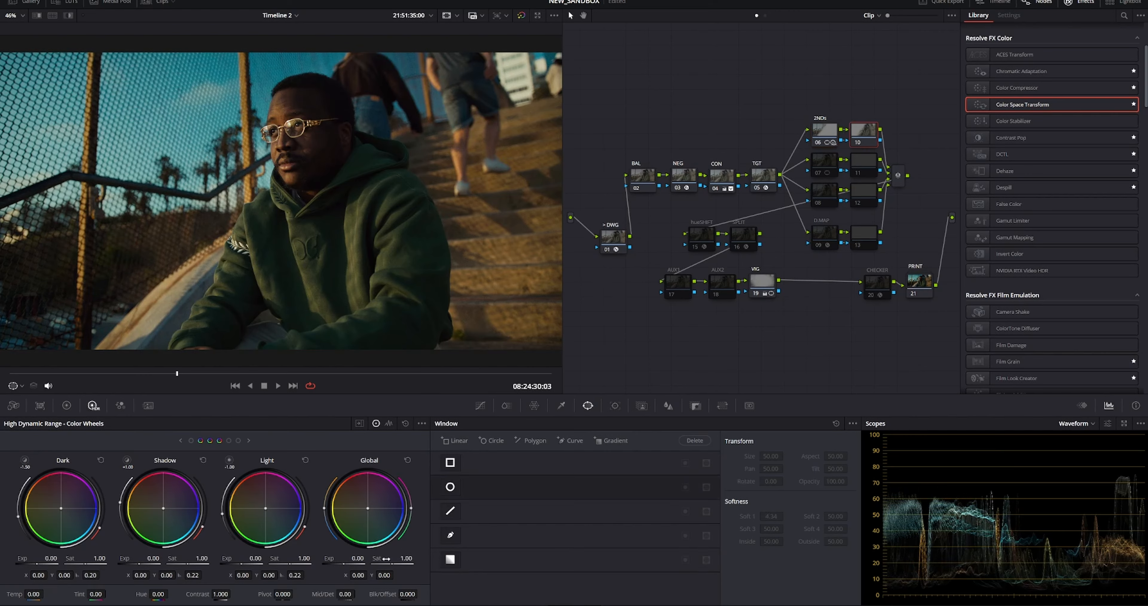
pyautogui.moveTo(357, 558); pyautogui.dragTo(377, 559)
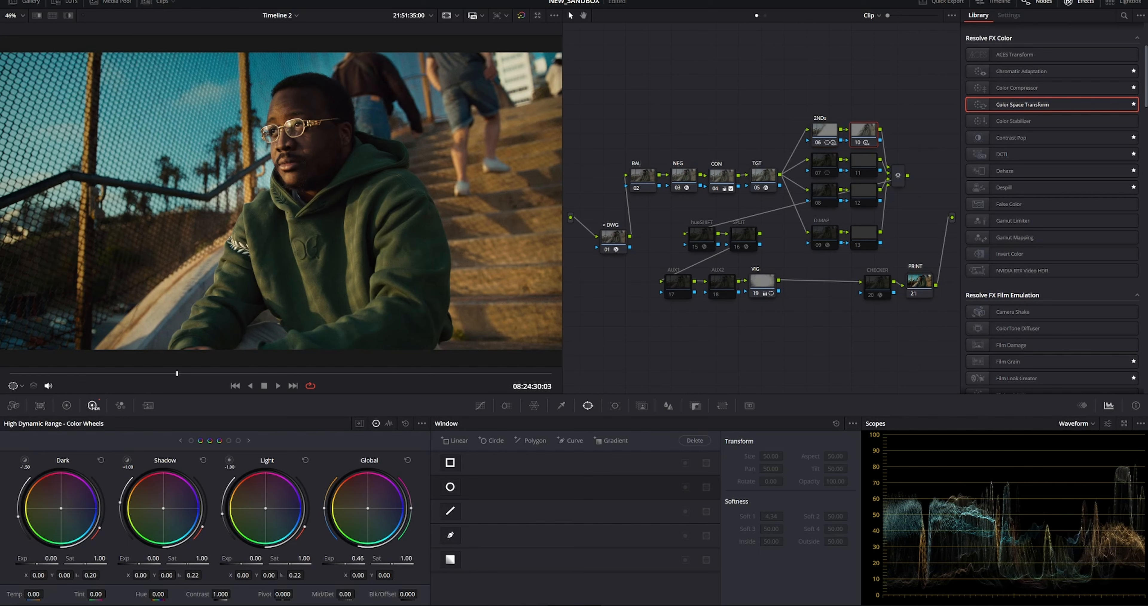
pyautogui.moveTo(152, 558); pyautogui.dragTo(138, 558)
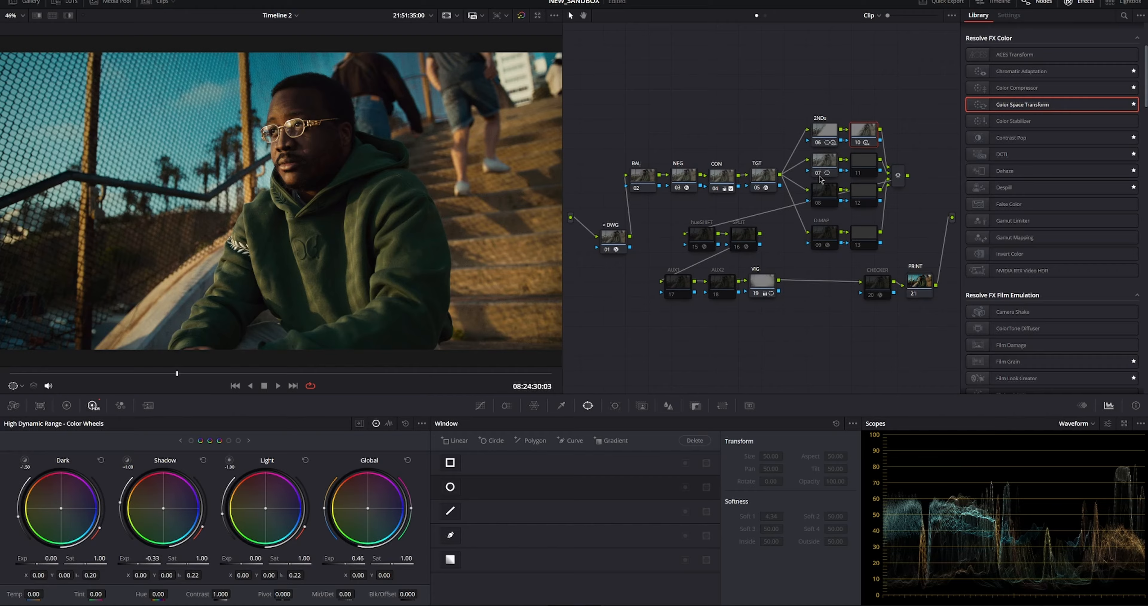
# Move node 07's circular window over the man to pan 51.74 and tilt 50.66, and enable node 11
pyautogui.click(20, 385)
pyautogui.click(825, 161)
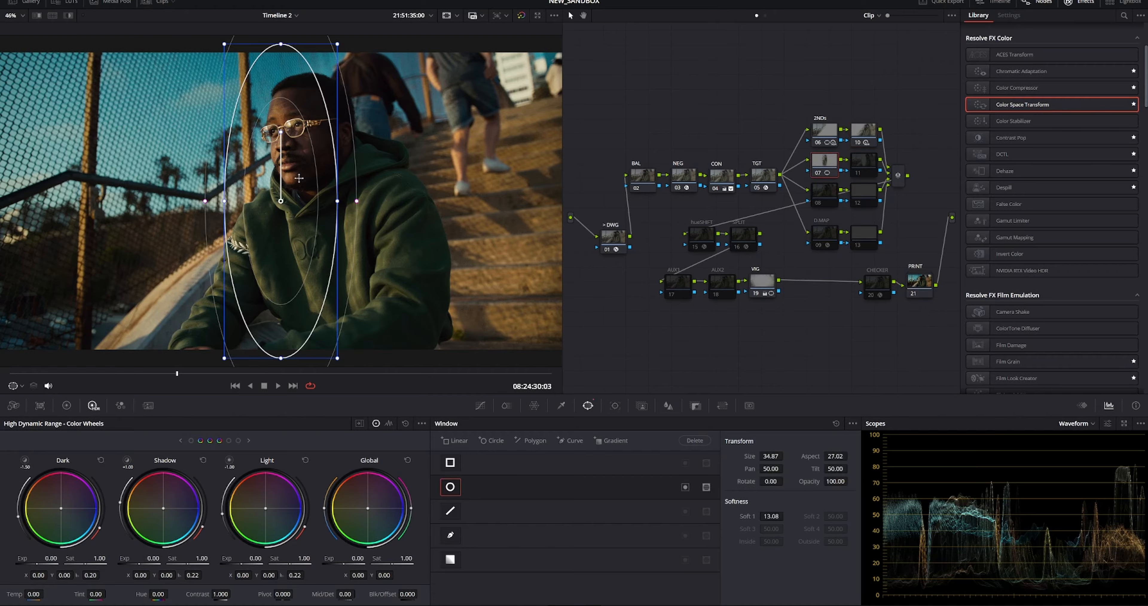
pyautogui.moveTo(284, 217); pyautogui.dragTo(311, 216)
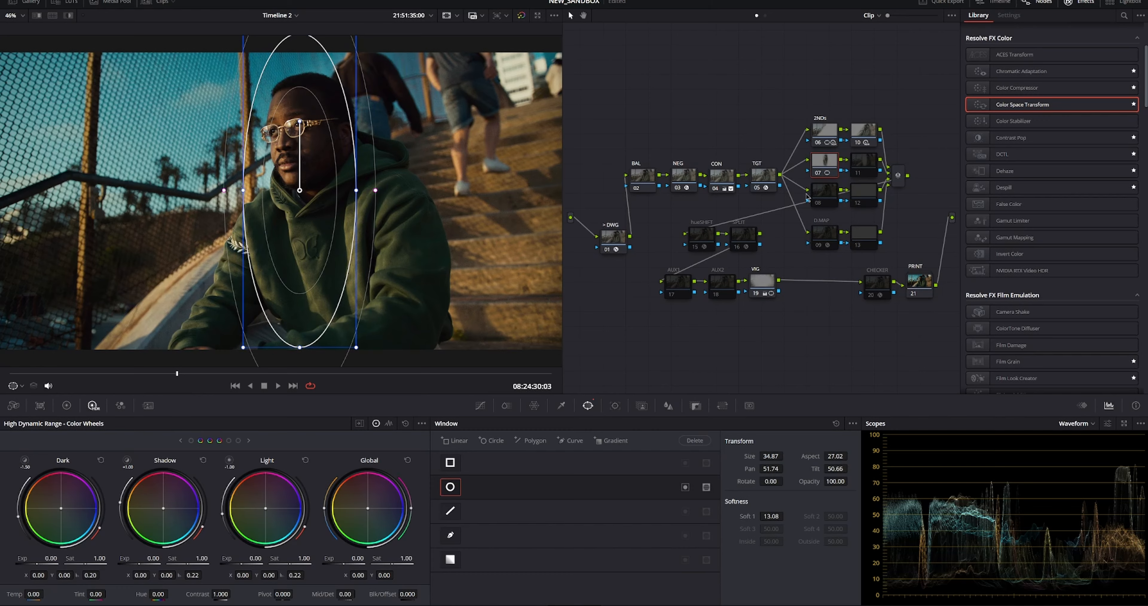
pyautogui.click(859, 175)
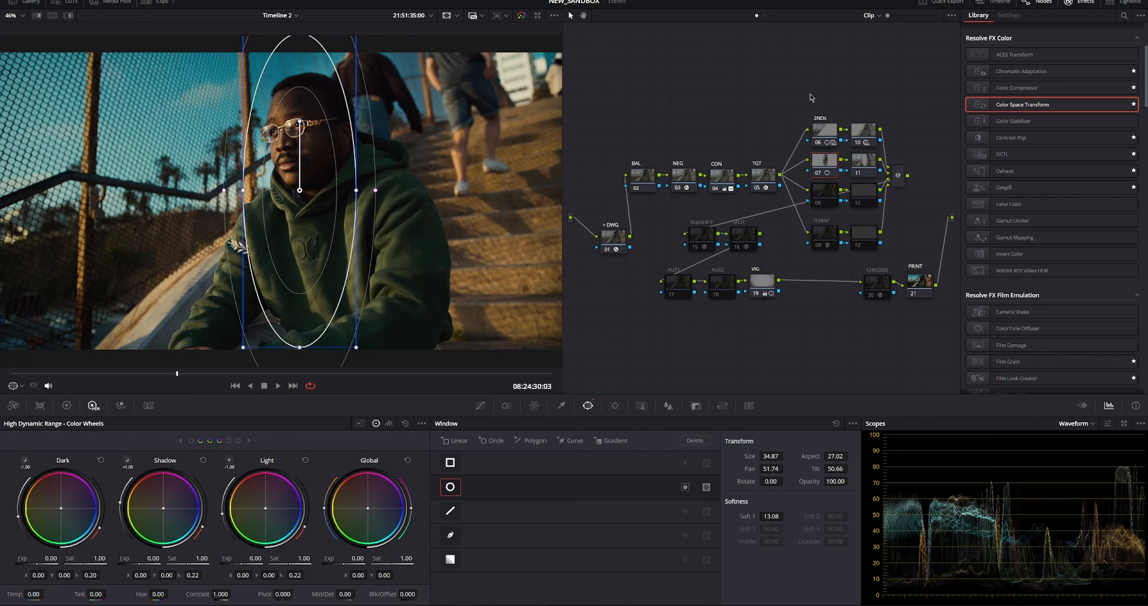
pyautogui.moveTo(811, 94); pyautogui.dragTo(867, 114)
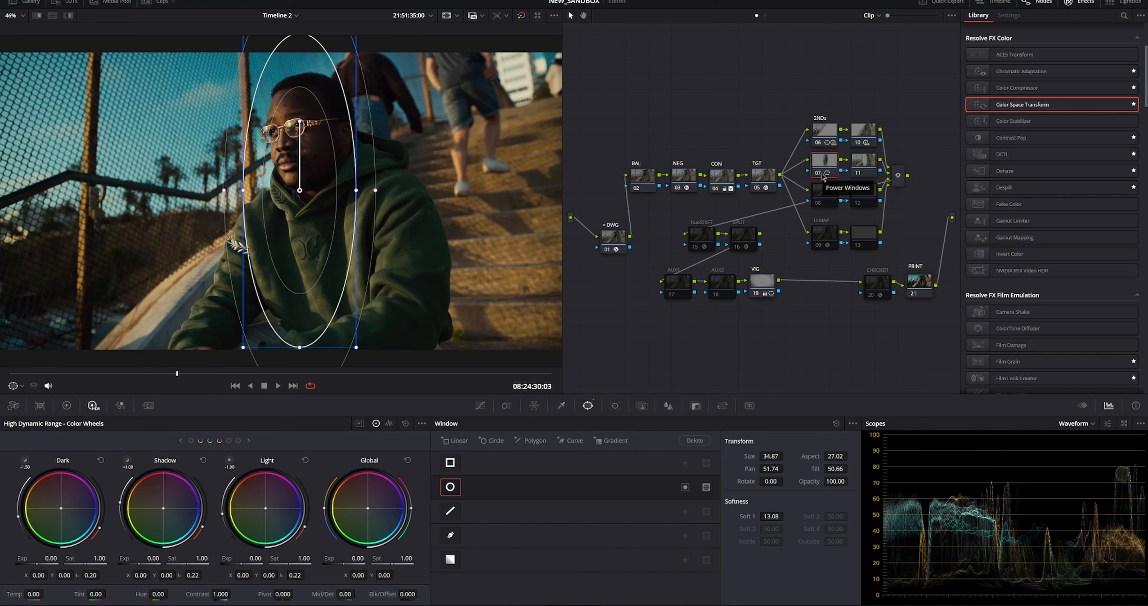
# Re-enable node 06 and adjust its gradient window to rotation -61.12 and softness 9.01
pyautogui.click(822, 236)
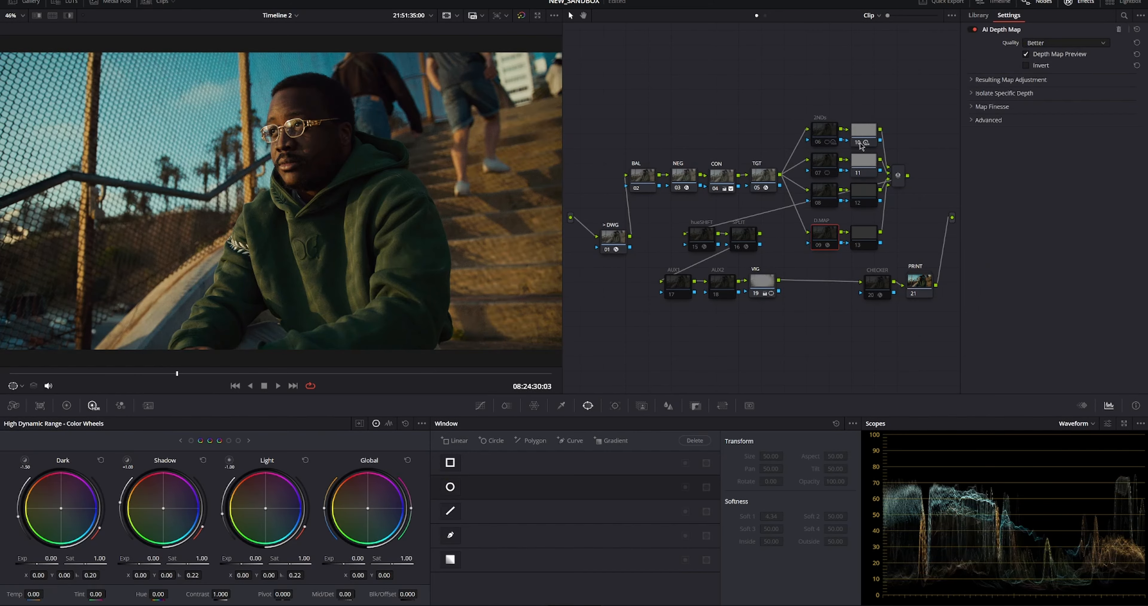
pyautogui.click(819, 143)
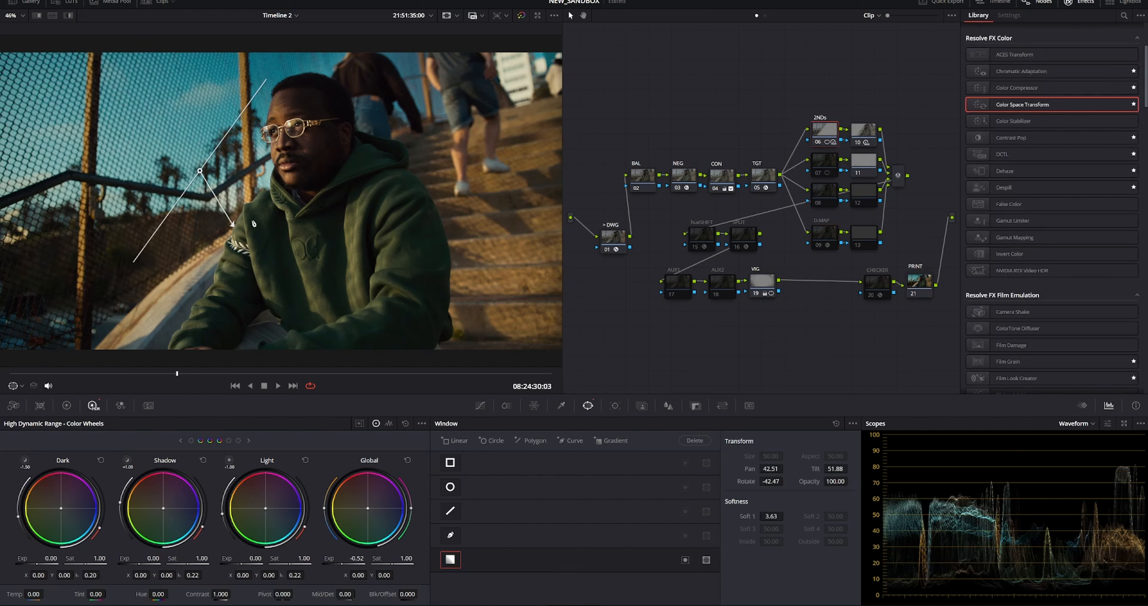
pyautogui.moveTo(233, 224); pyautogui.dragTo(304, 256)
# Set node 06's Global exposure to -0.27
pyautogui.click(819, 166)
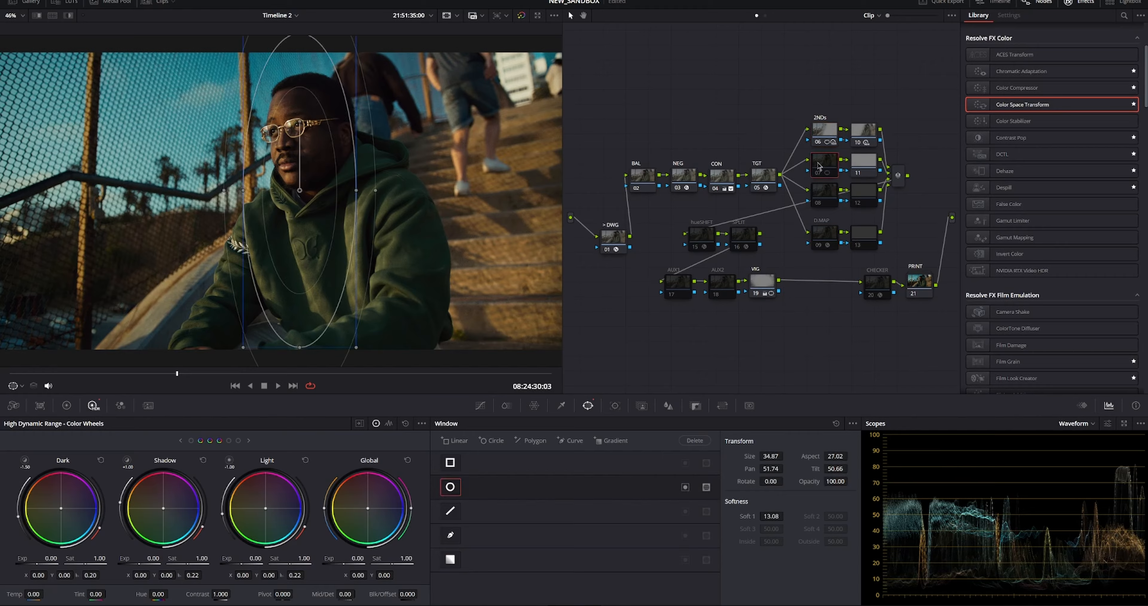
pyautogui.click(826, 134)
pyautogui.moveTo(352, 558); pyautogui.dragTo(343, 557)
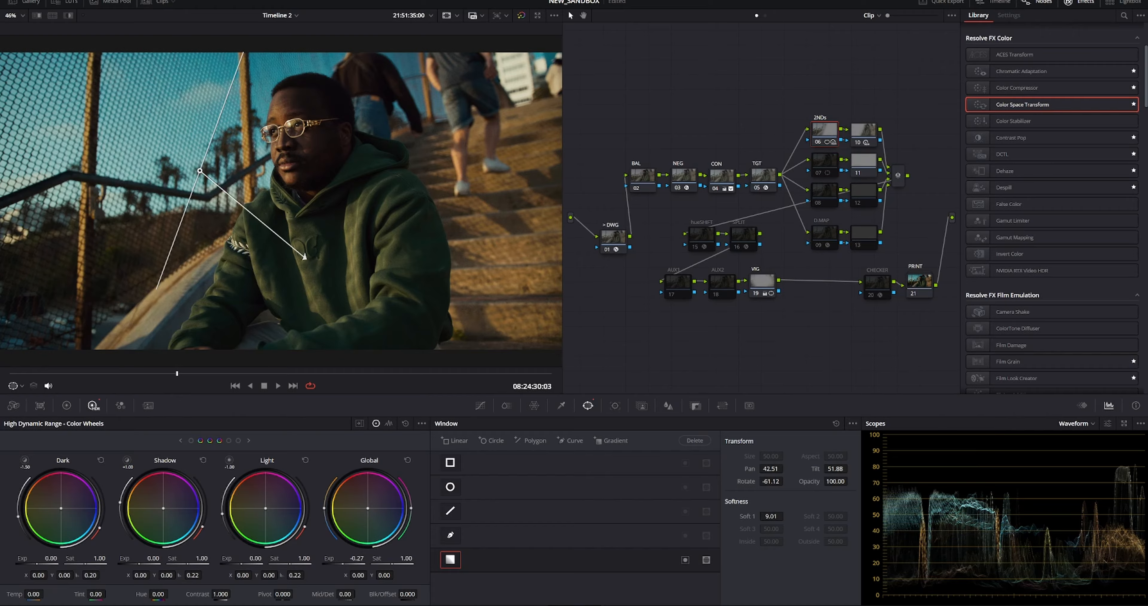
# Enable the D.MAP node and isolate its depth map at target depth 0.582 with tolerance 0.597, leaving the depth map preview off
pyautogui.click(835, 243)
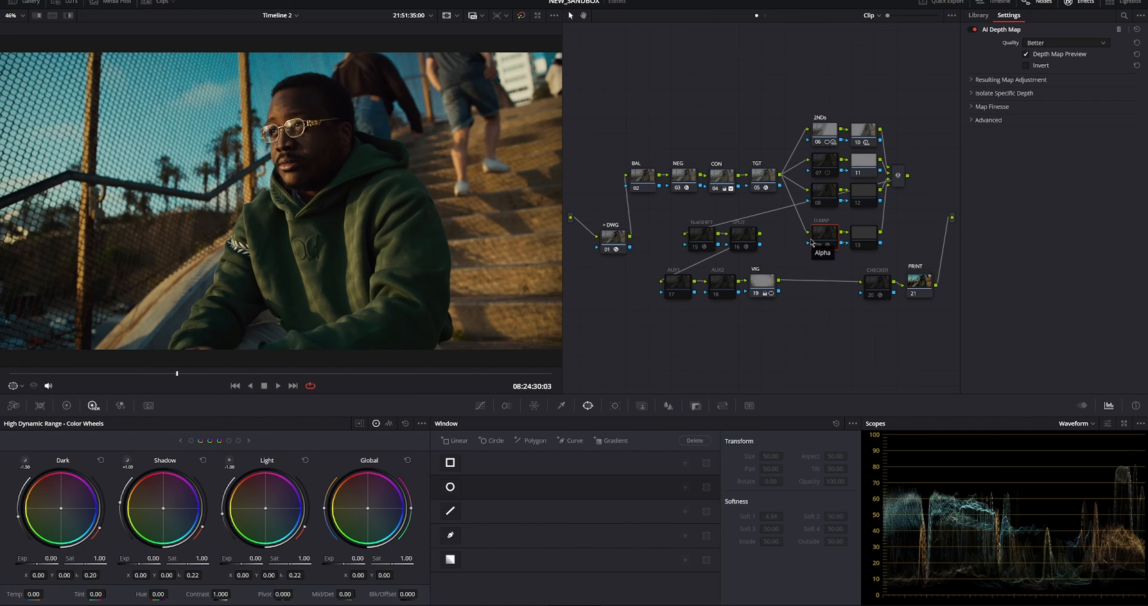
pyautogui.click(819, 245)
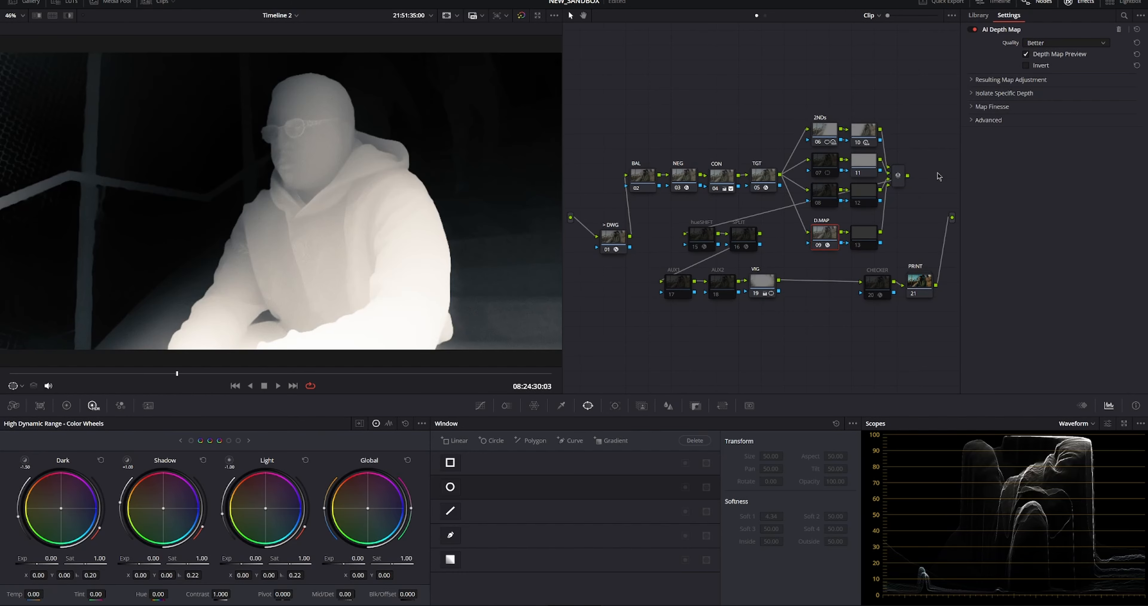
pyautogui.click(978, 93)
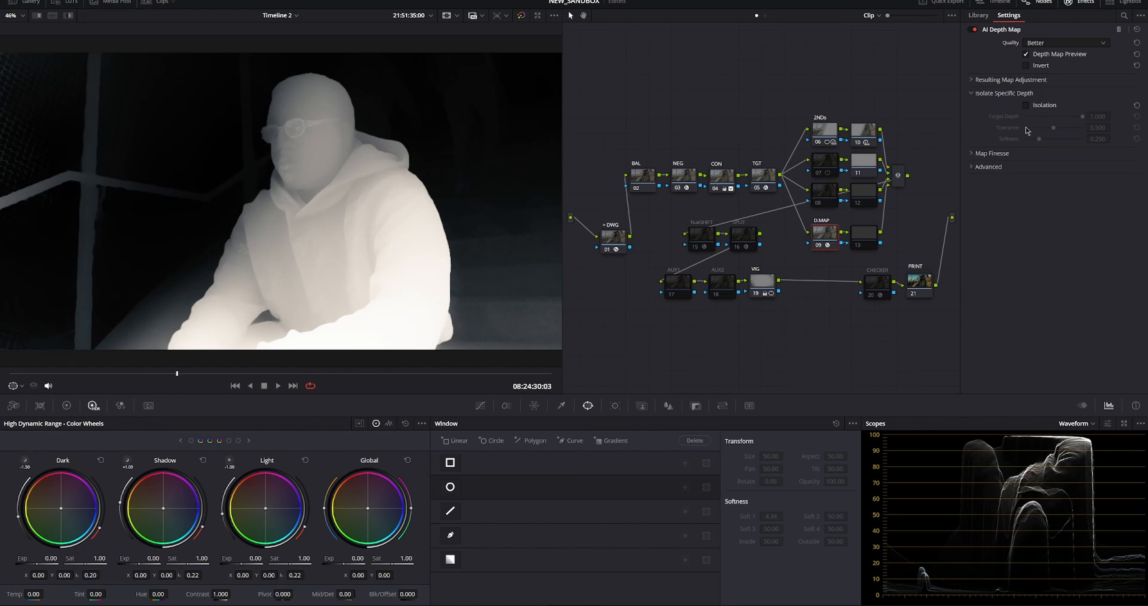
pyautogui.click(1027, 106)
pyautogui.moveTo(1082, 118); pyautogui.dragTo(1060, 129)
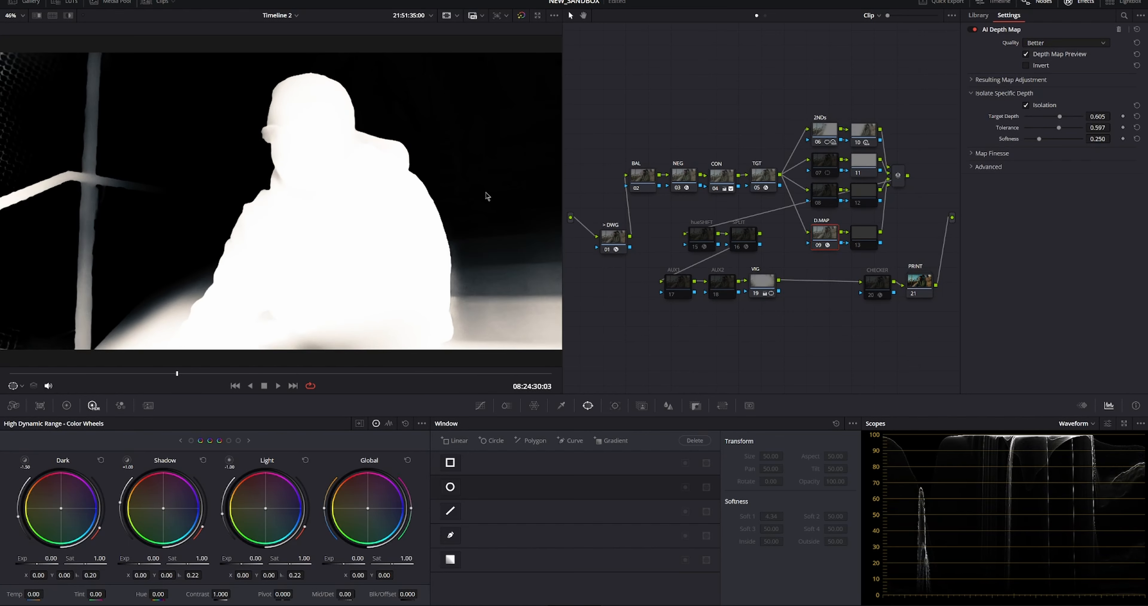
pyautogui.moveTo(1079, 119); pyautogui.dragTo(1075, 120)
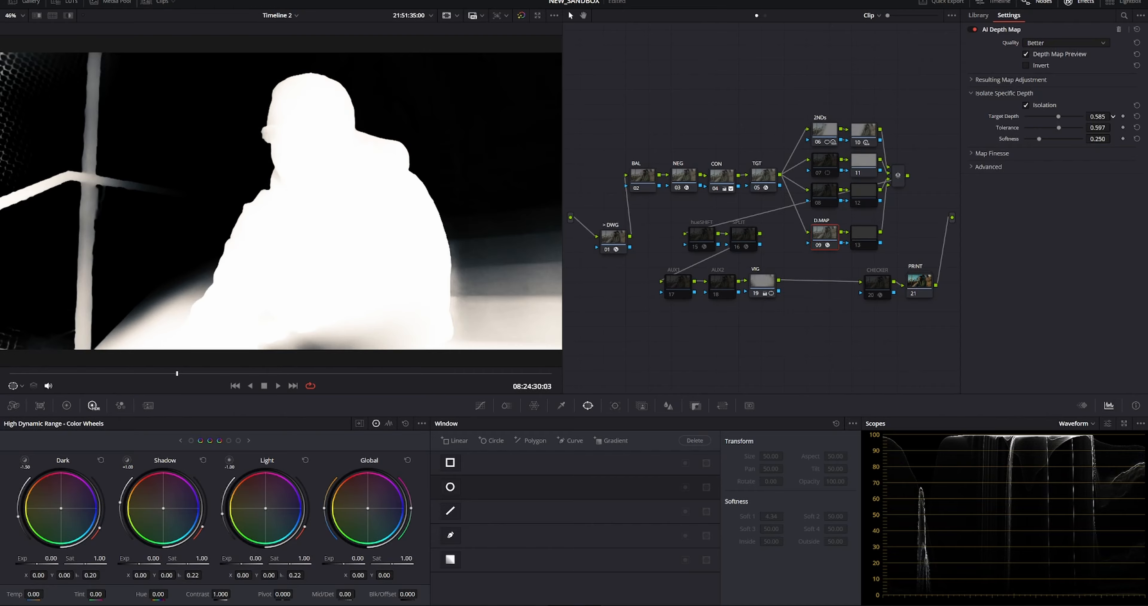
pyautogui.click(1027, 54)
# Enable node 13 after the D.MAP node and set its Global exposure to 0.31
pyautogui.click(858, 245)
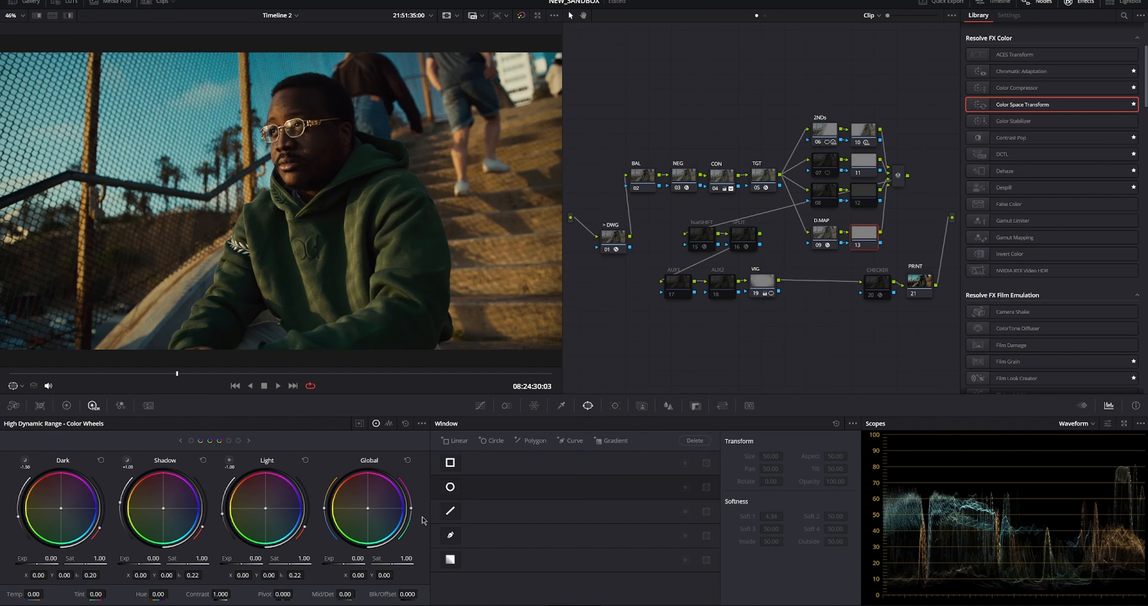
pyautogui.moveTo(359, 560)
pyautogui.mouseDown()
pyautogui.moveTo(332, 559)
pyautogui.moveTo(360, 559)
pyautogui.mouseUp()
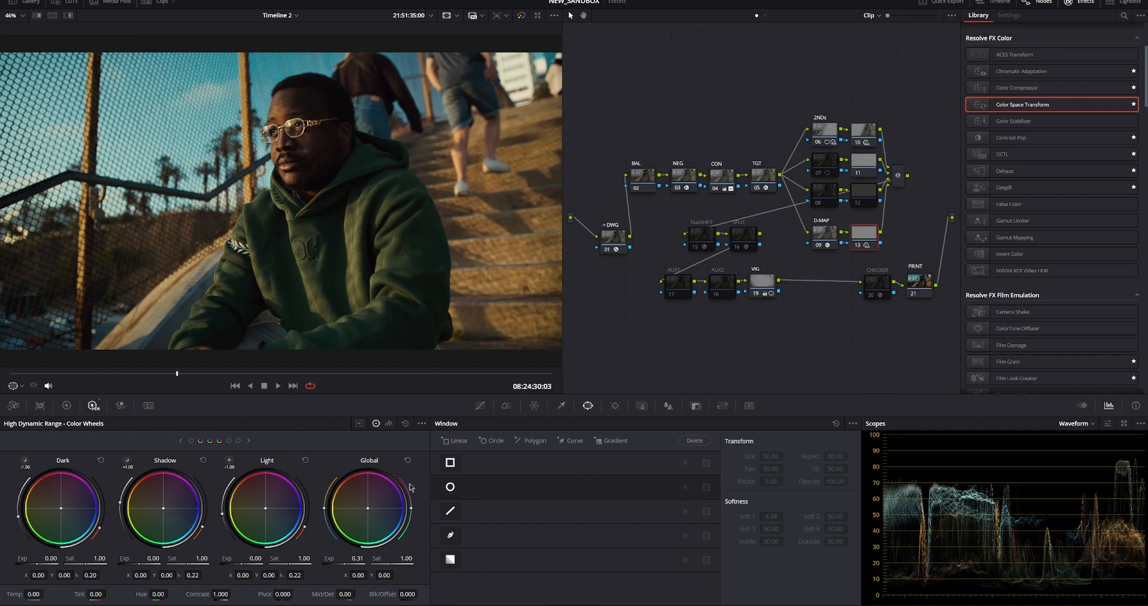
# Reshape node 07's circle window around the seated man to size 53.64, aspect 60.04, pan 52.57 and tilt 49.42, and enable the node
pyautogui.click(822, 235)
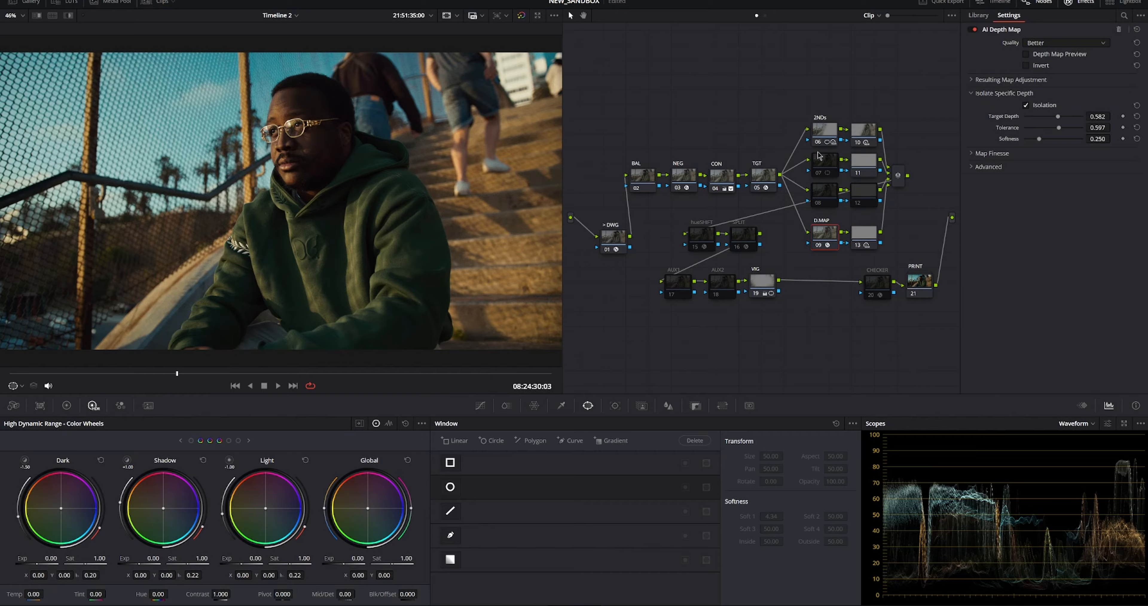
pyautogui.click(822, 165)
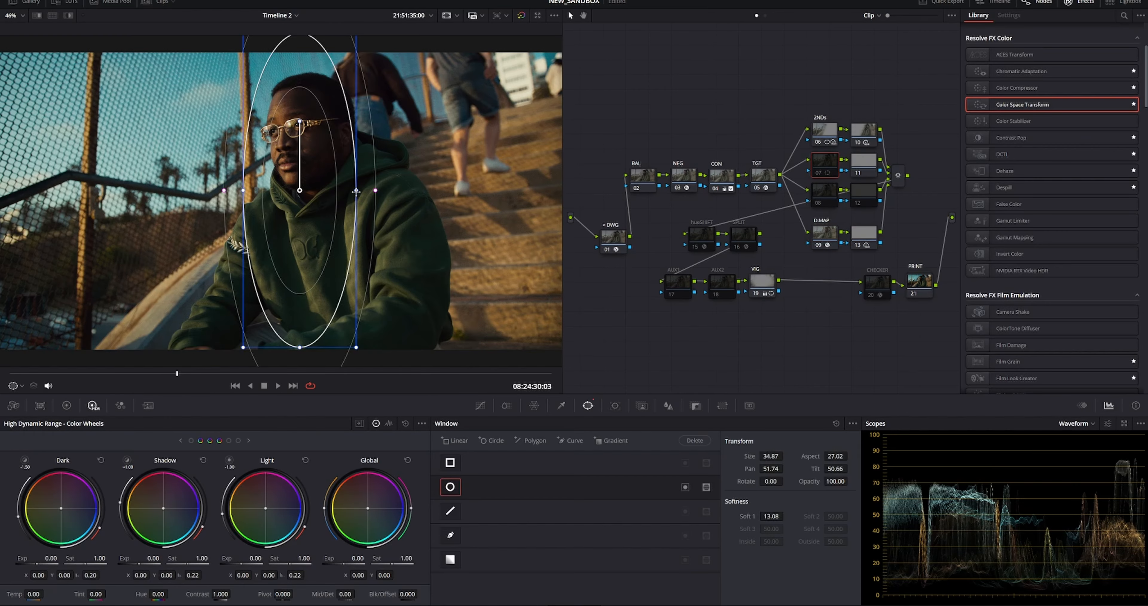
pyautogui.moveTo(356, 191); pyautogui.dragTo(430, 199)
pyautogui.moveTo(346, 214); pyautogui.dragTo(355, 234)
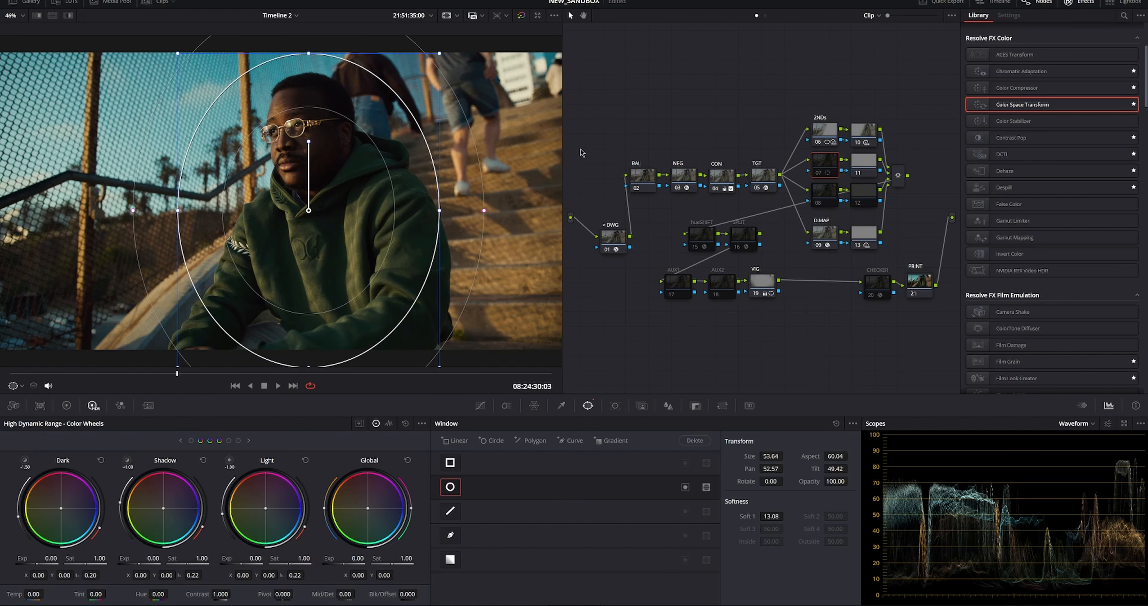
pyautogui.click(819, 172)
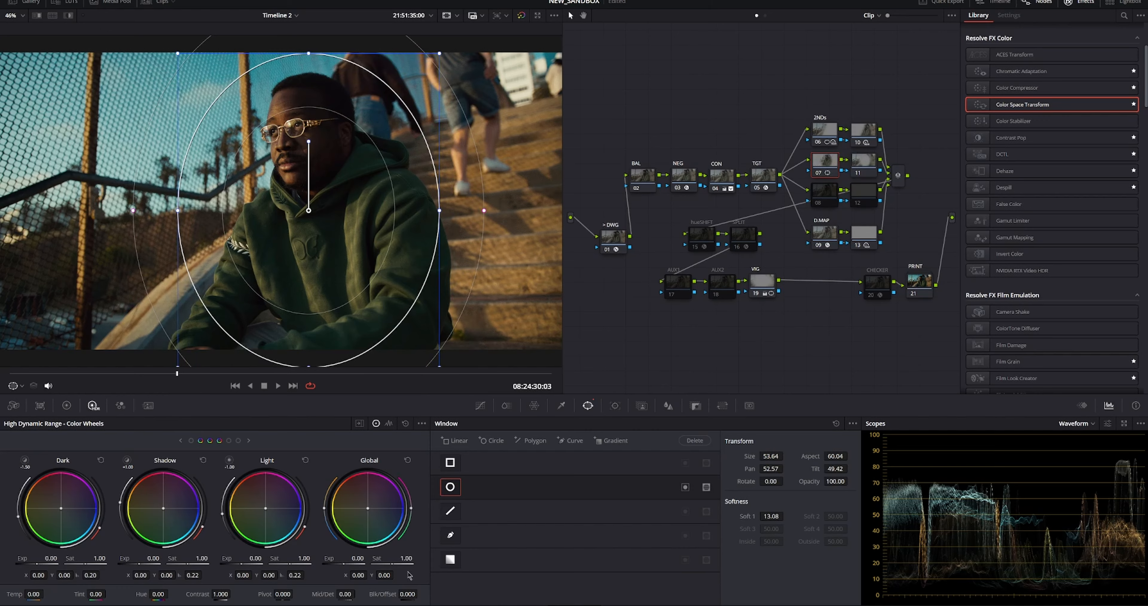
# Set node 11's Global exposure to -0.45 and disable nodes 07 and 11
pyautogui.click(863, 169)
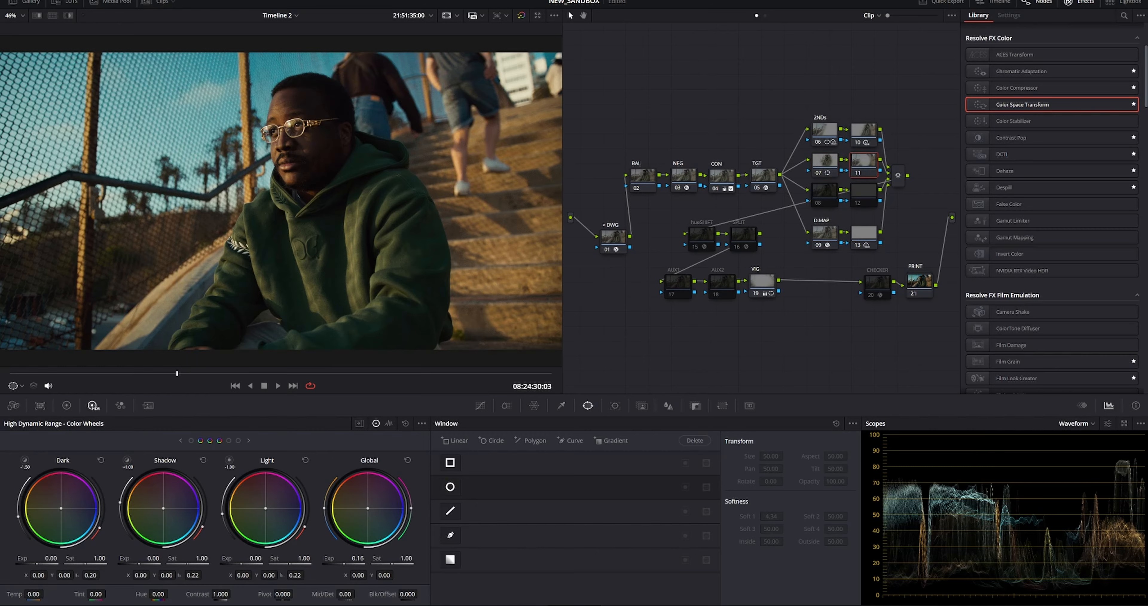
pyautogui.moveTo(358, 558); pyautogui.dragTo(324, 558)
pyautogui.click(857, 173)
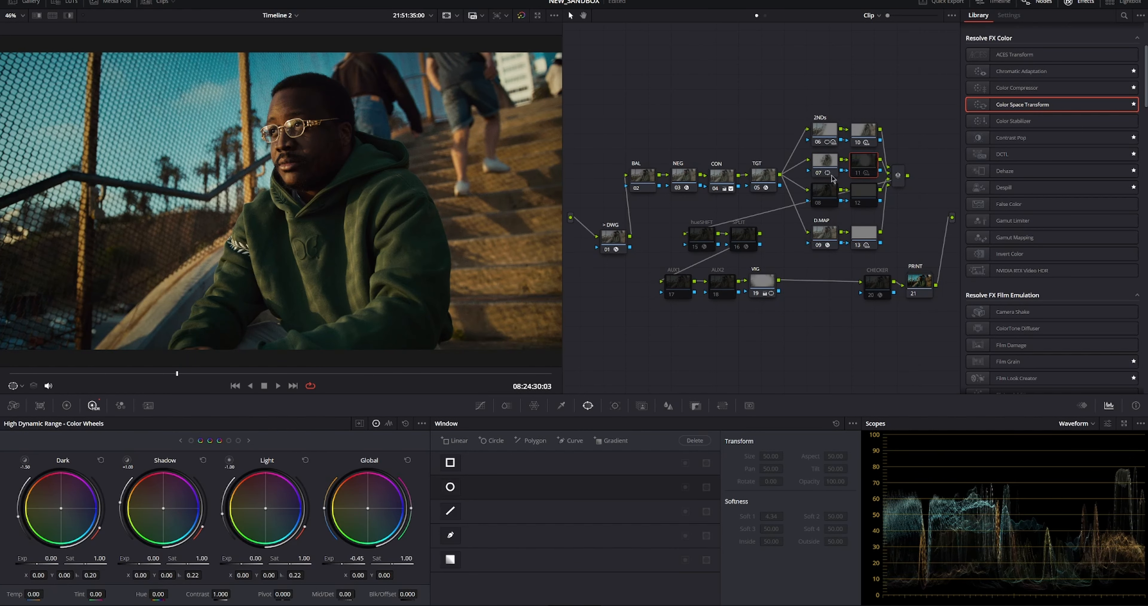
pyautogui.click(819, 173)
# Switch nodes 06 and 10 off and back on to compare their effect on the shot
pyautogui.click(817, 141)
pyautogui.click(858, 142)
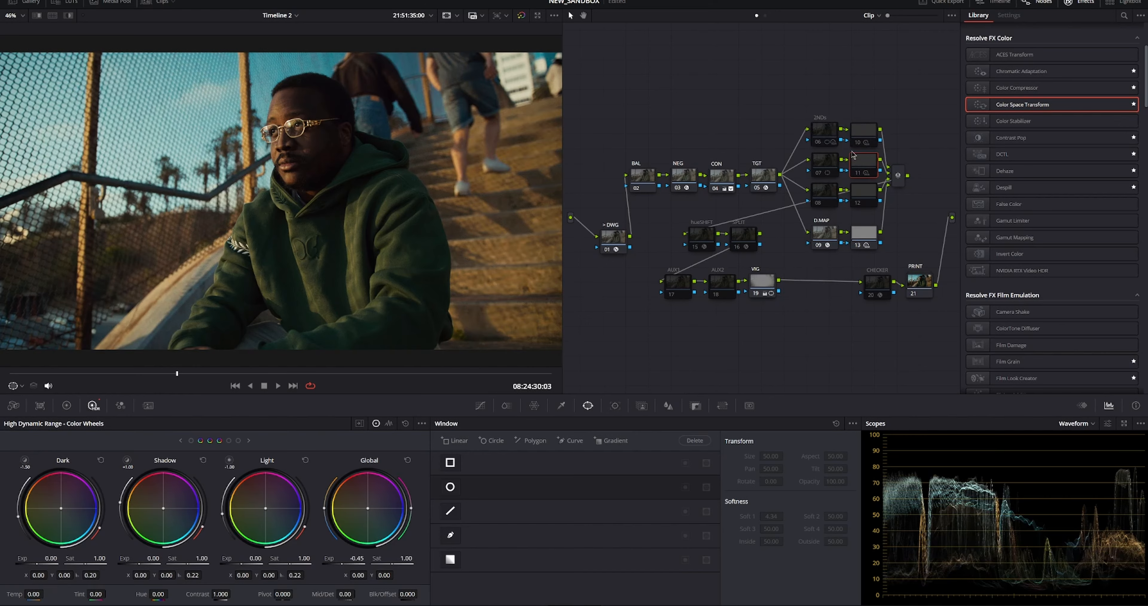
pyautogui.click(858, 143)
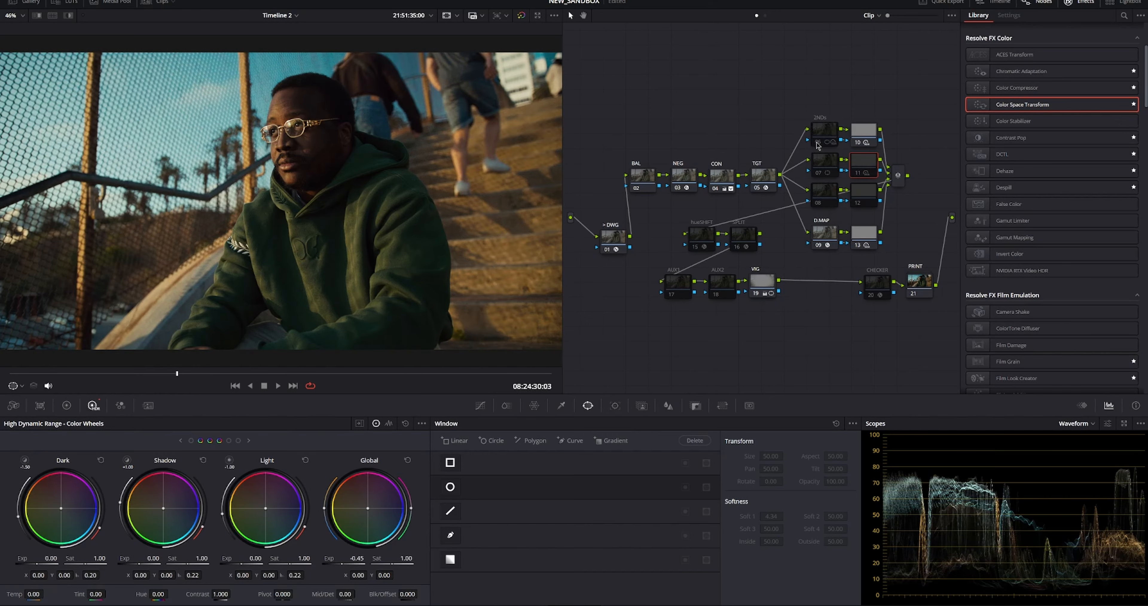
pyautogui.click(818, 142)
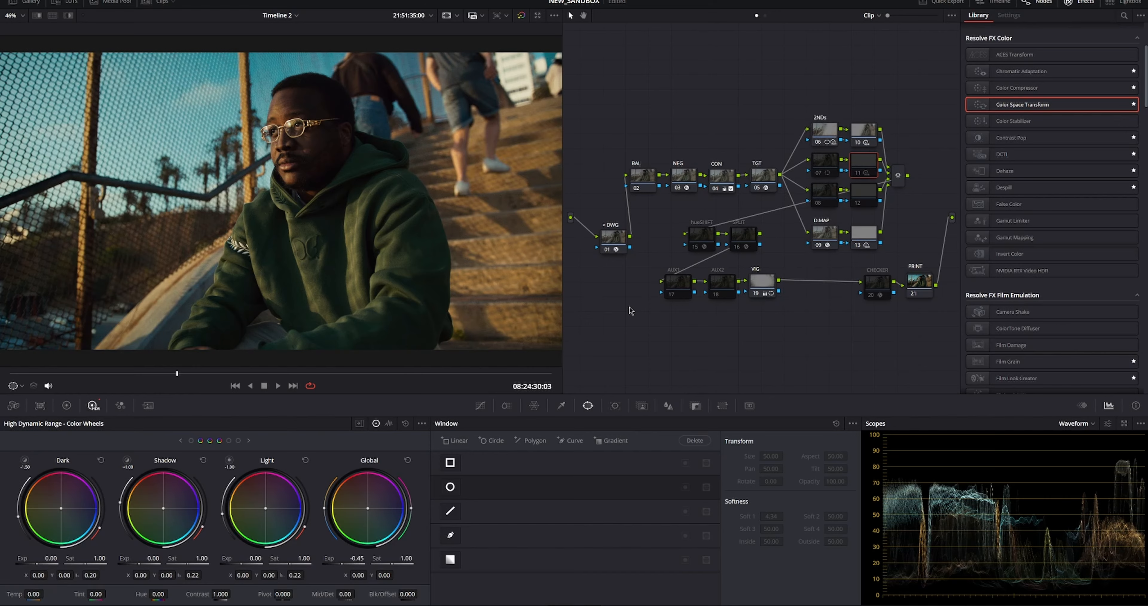
# Enable the hueSHIFT node and set its Global Den to 0.178
pyautogui.click(694, 238)
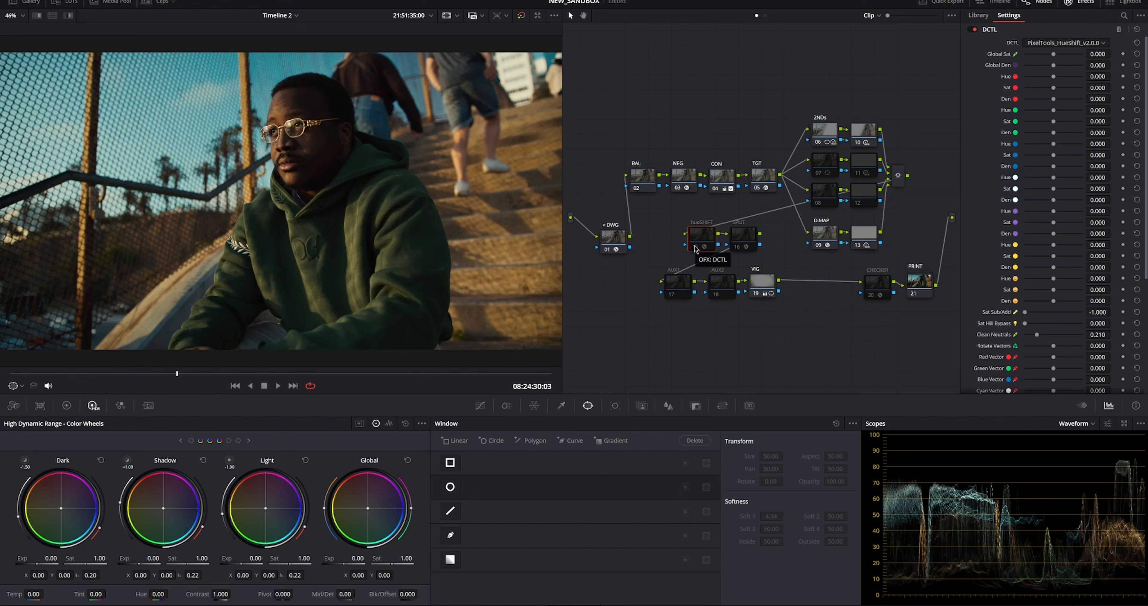
pyautogui.click(696, 248)
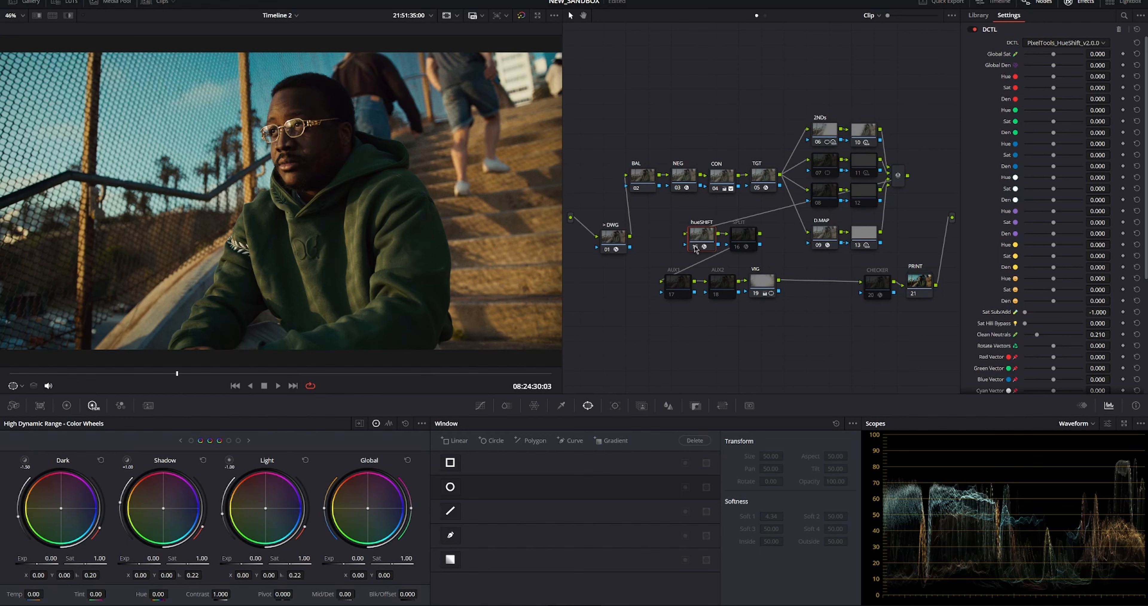
pyautogui.click(1067, 66)
pyautogui.moveTo(1067, 67); pyautogui.dragTo(1061, 67)
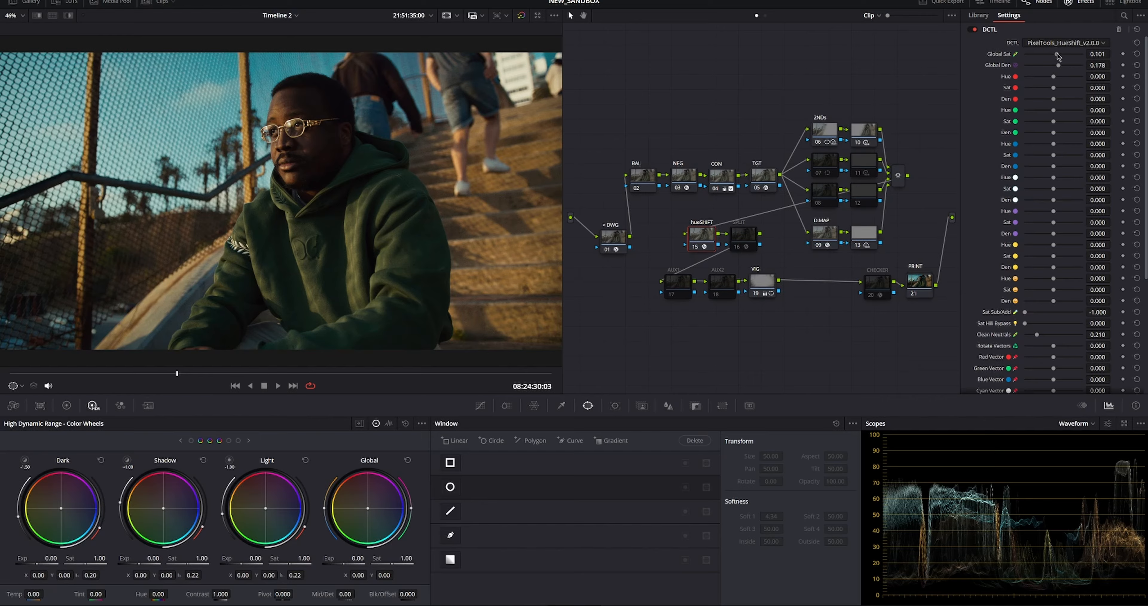
# Try a Global Sat of 0.101 on the hueSHIFT node and reset it
pyautogui.click(1061, 53)
pyautogui.moveTo(1061, 56); pyautogui.dragTo(1058, 55)
pyautogui.click(1137, 54)
# Enable the CHECKER node and switch it from False Color to Skin Checker
pyautogui.click(871, 289)
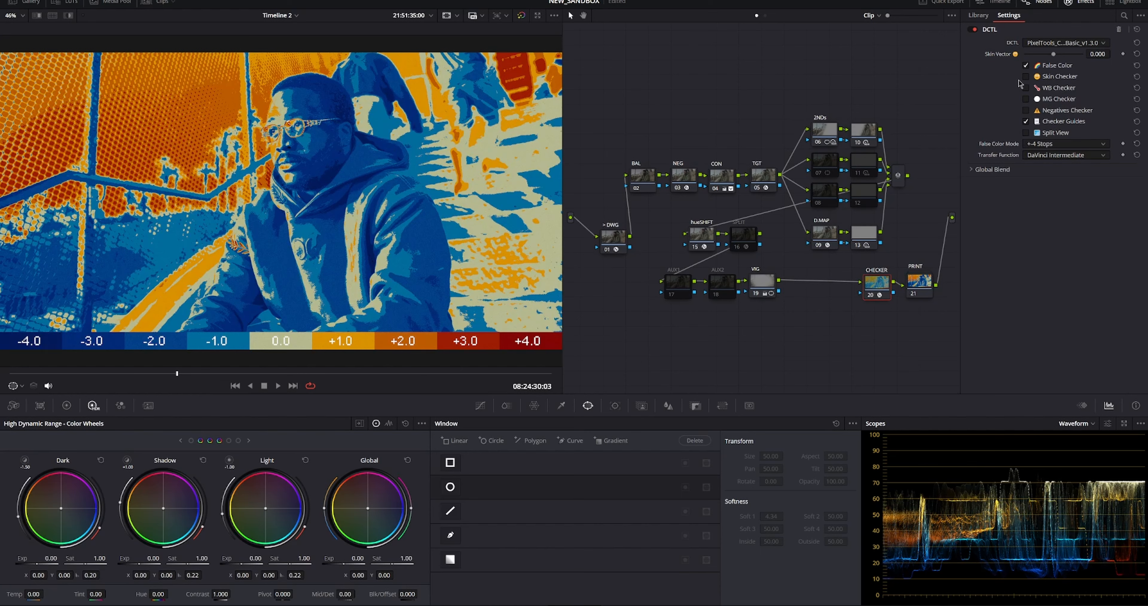
pyautogui.click(1026, 77)
pyautogui.click(1026, 66)
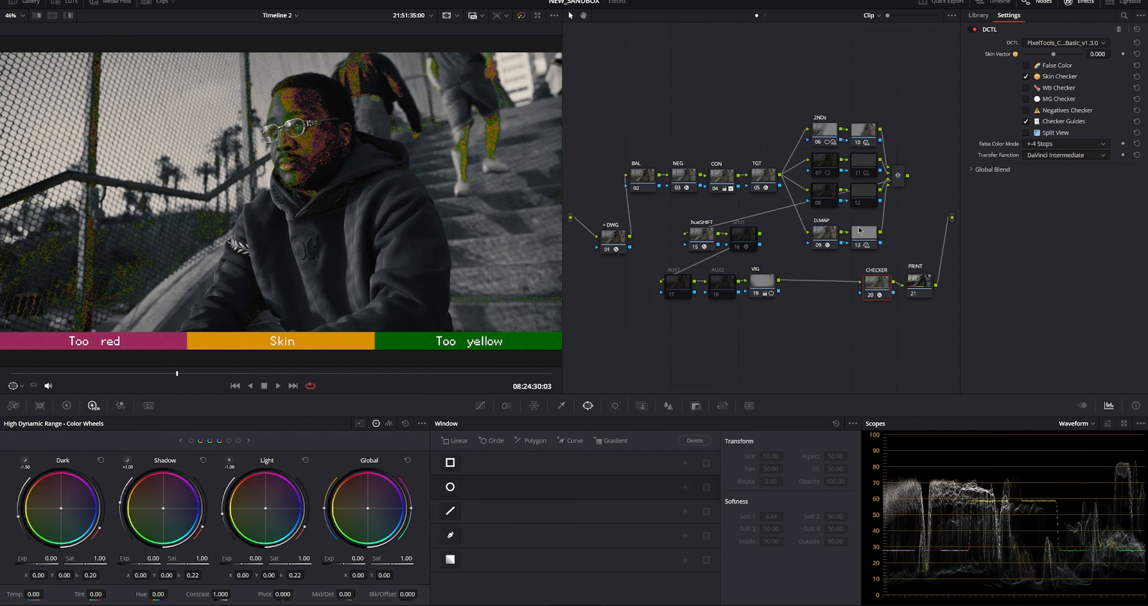
# Set the hueSHIFT node's skin Hue to 0.178 with the skin checker overlay showing, and disable the CHECKER node
pyautogui.click(704, 239)
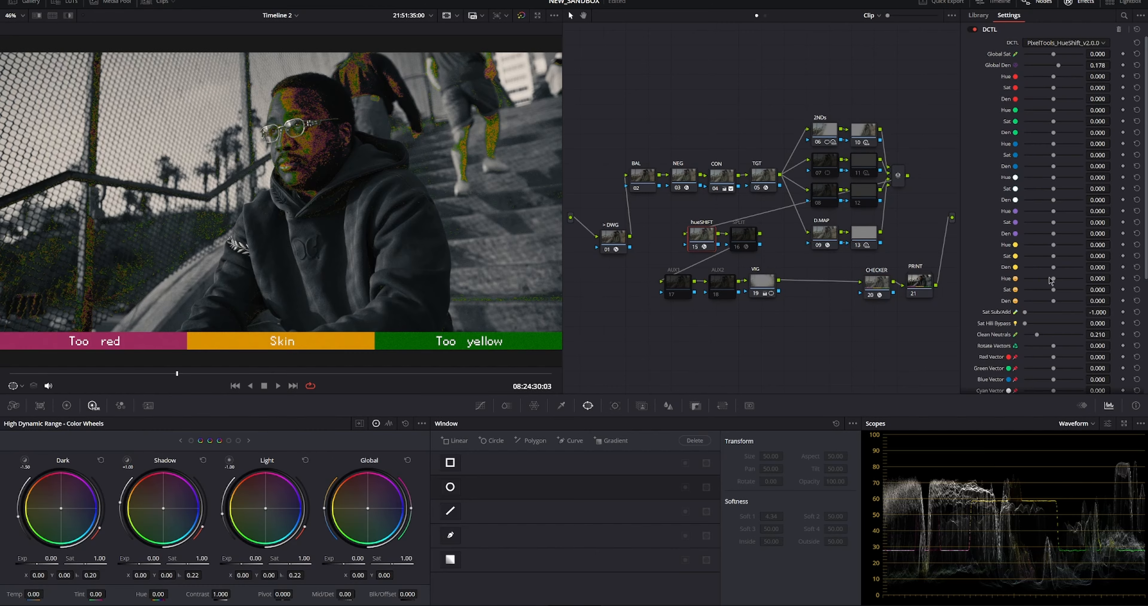
pyautogui.moveTo(1055, 279)
pyautogui.mouseDown()
pyautogui.moveTo(1044, 279)
pyautogui.moveTo(1060, 284)
pyautogui.mouseUp()
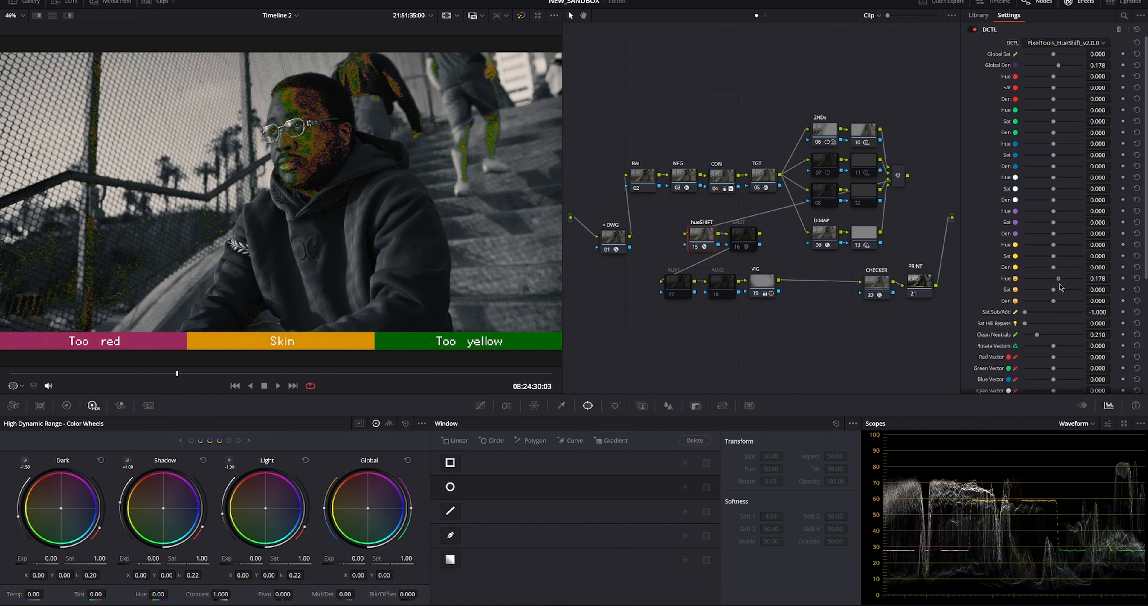
pyautogui.click(874, 294)
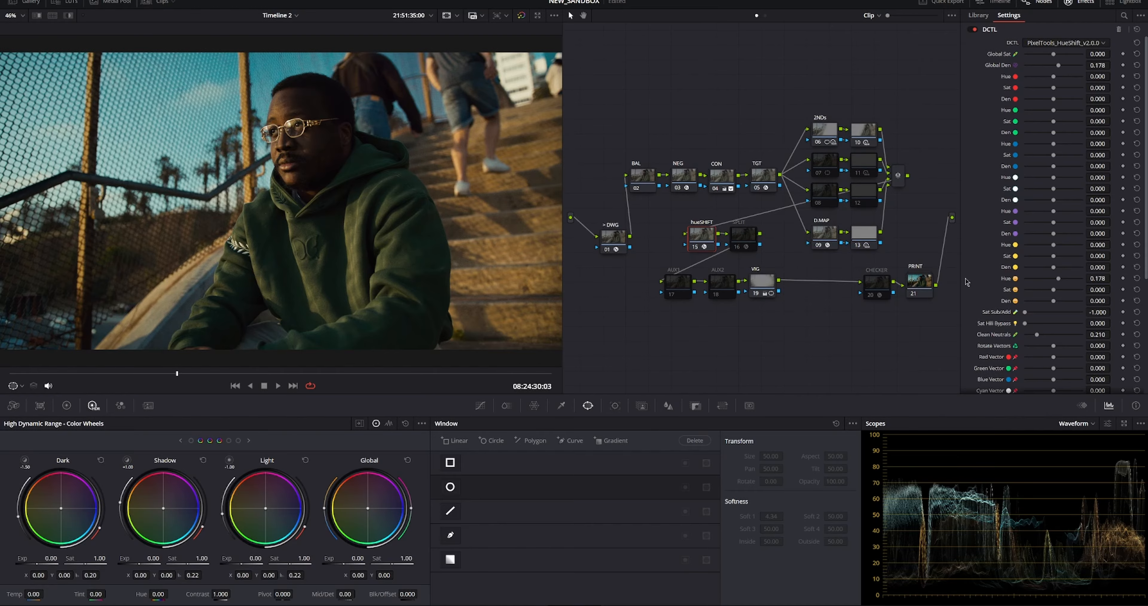
# Preview the areas affected by the hueSHIFT node's Green Vector and Yellow Vector, leaving both previews off
pyautogui.scroll(-4, 1003, 303)
pyautogui.click(1026, 314)
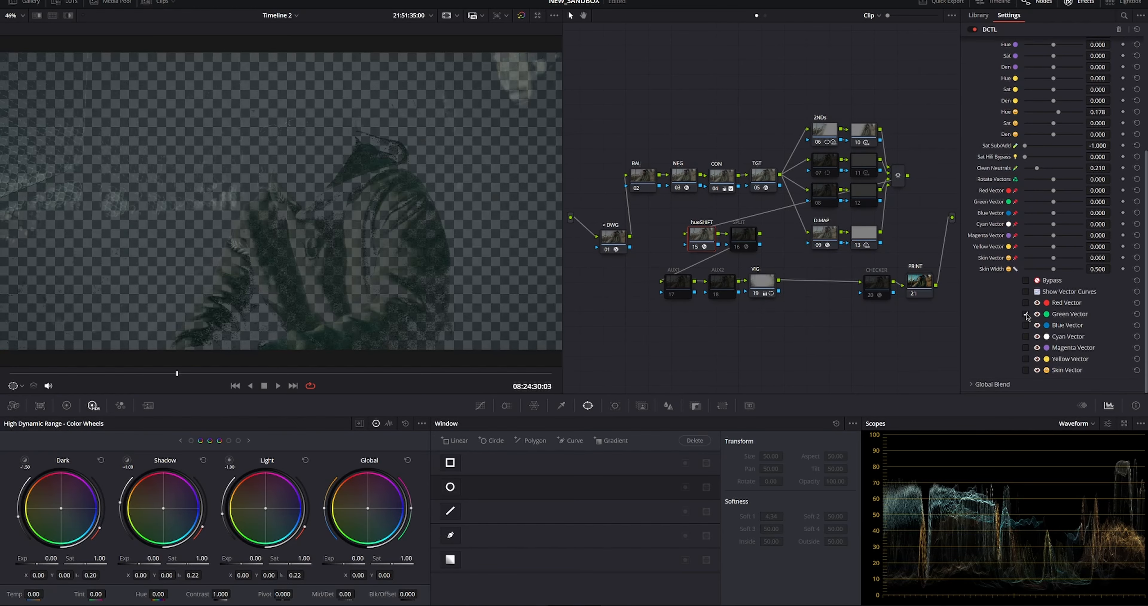
pyautogui.click(1026, 314)
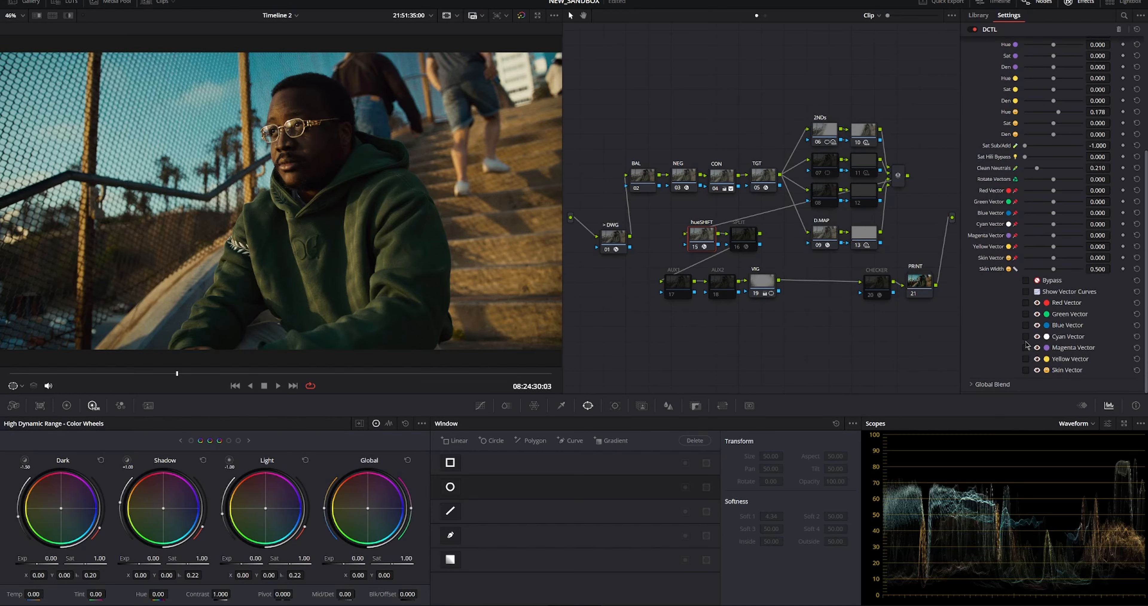
pyautogui.click(1027, 358)
pyautogui.click(1026, 359)
pyautogui.scroll(4, 1017, 136)
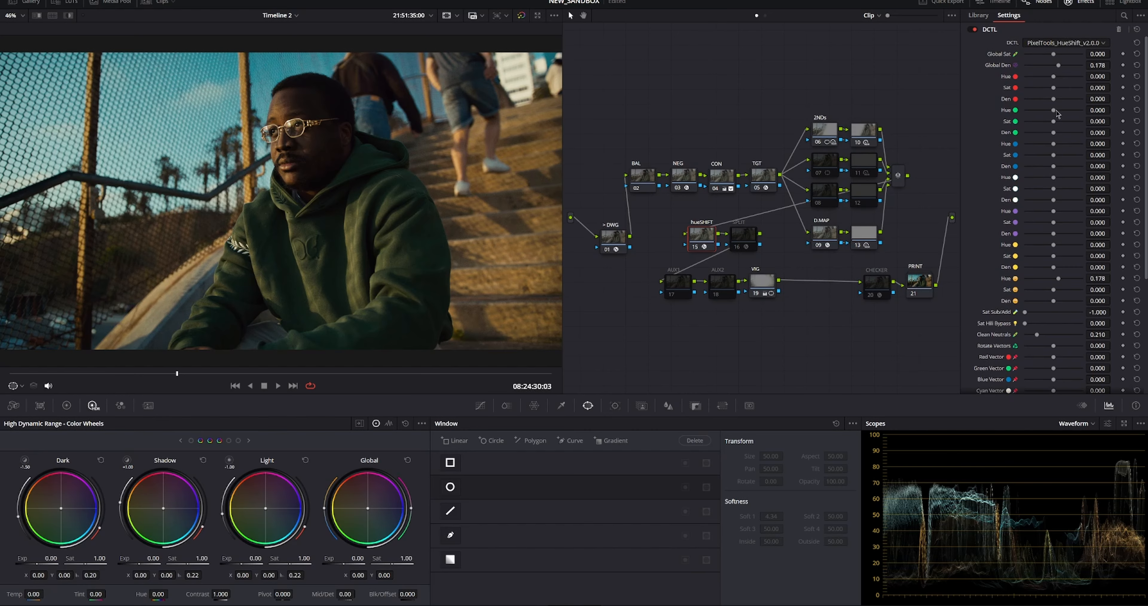
# Set the hueSHIFT node's green Hue to 0.504, yellow Hue to 0.194 and skin Hue to -0.132, and compare with the node off and on
pyautogui.moveTo(1056, 111)
pyautogui.mouseDown()
pyautogui.moveTo(1083, 111)
pyautogui.moveTo(1069, 112)
pyautogui.mouseUp()
pyautogui.moveTo(1055, 247)
pyautogui.mouseDown()
pyautogui.moveTo(1070, 247)
pyautogui.moveTo(1059, 247)
pyautogui.mouseUp()
pyautogui.moveTo(1060, 282); pyautogui.dragTo(1052, 281)
pyautogui.click(699, 249)
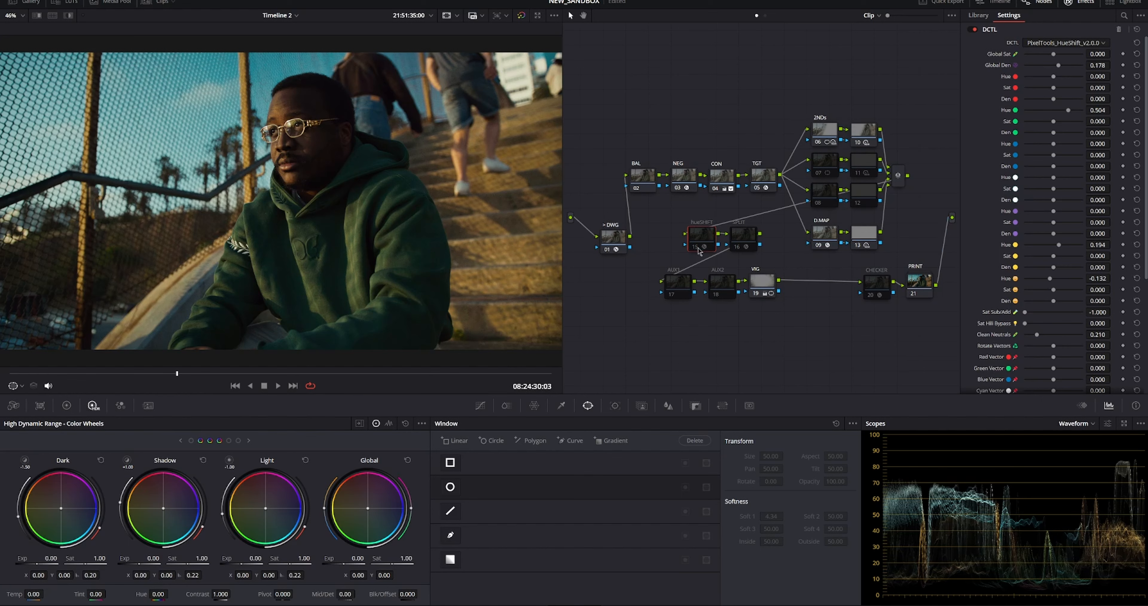
pyautogui.click(701, 248)
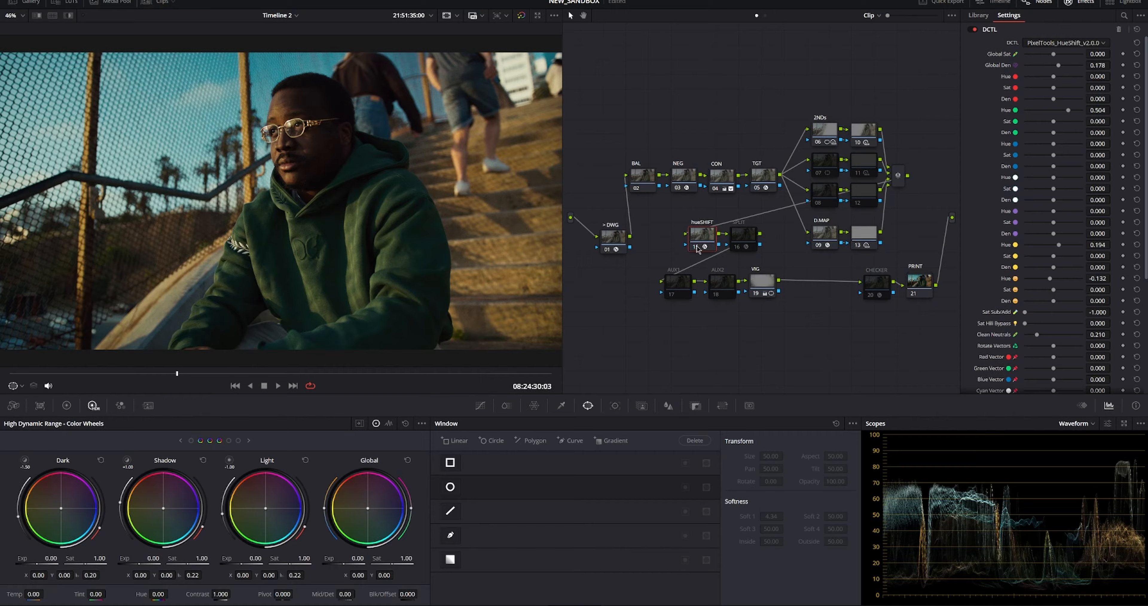
# Look over the Qualifier's HSL and 3D modes
pyautogui.click(562, 405)
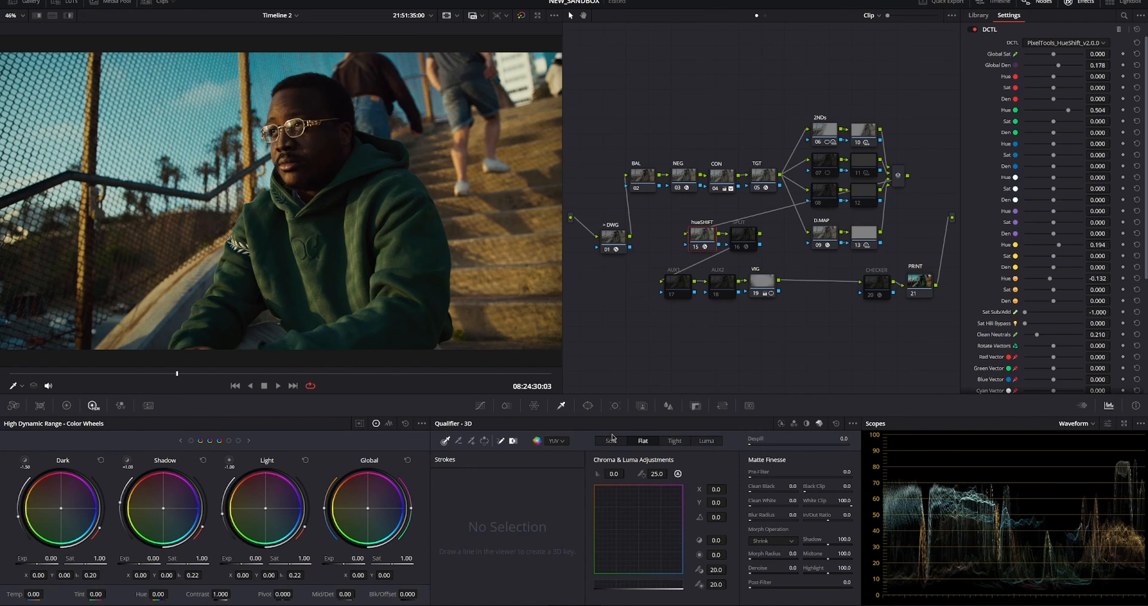
pyautogui.click(471, 440)
pyautogui.click(794, 424)
pyautogui.click(781, 424)
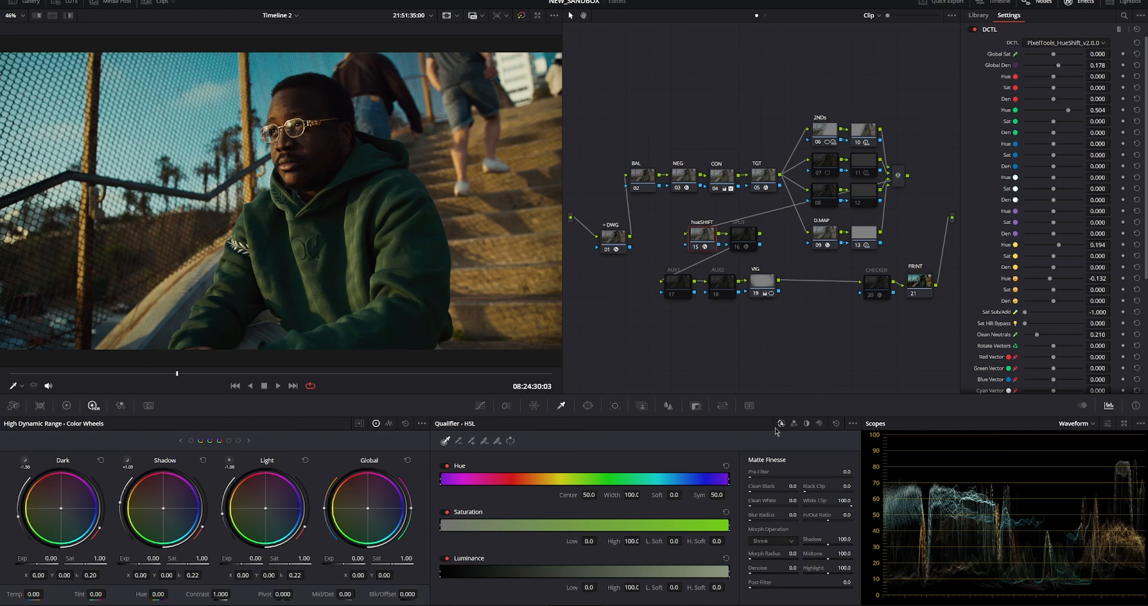
pyautogui.click(819, 423)
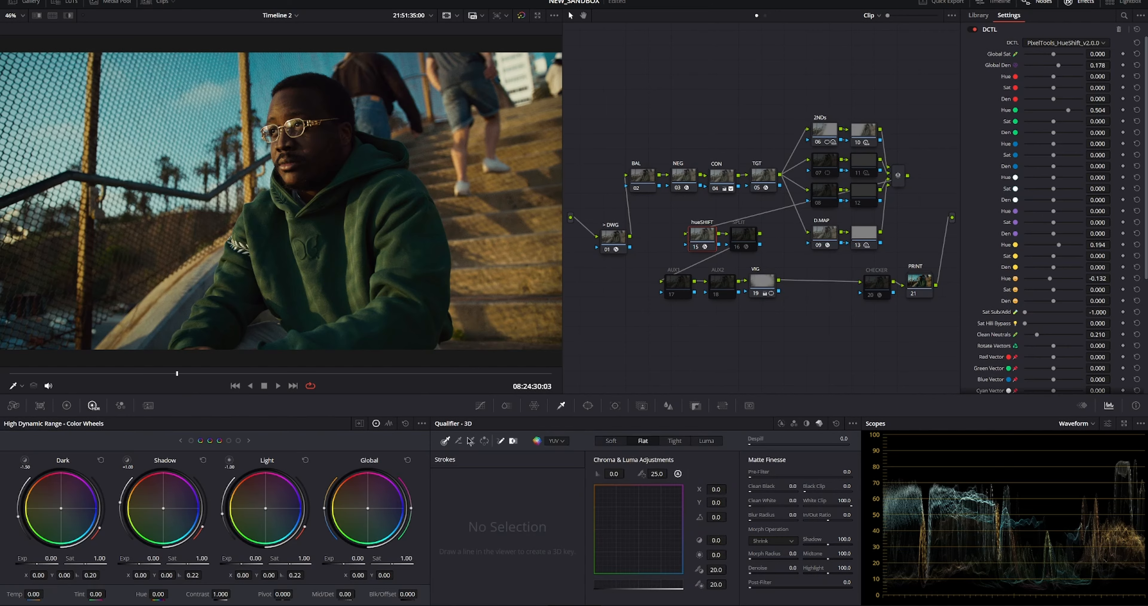
# Enable the SPLIT node and reconnect its output to the first node in the row below
pyautogui.click(747, 243)
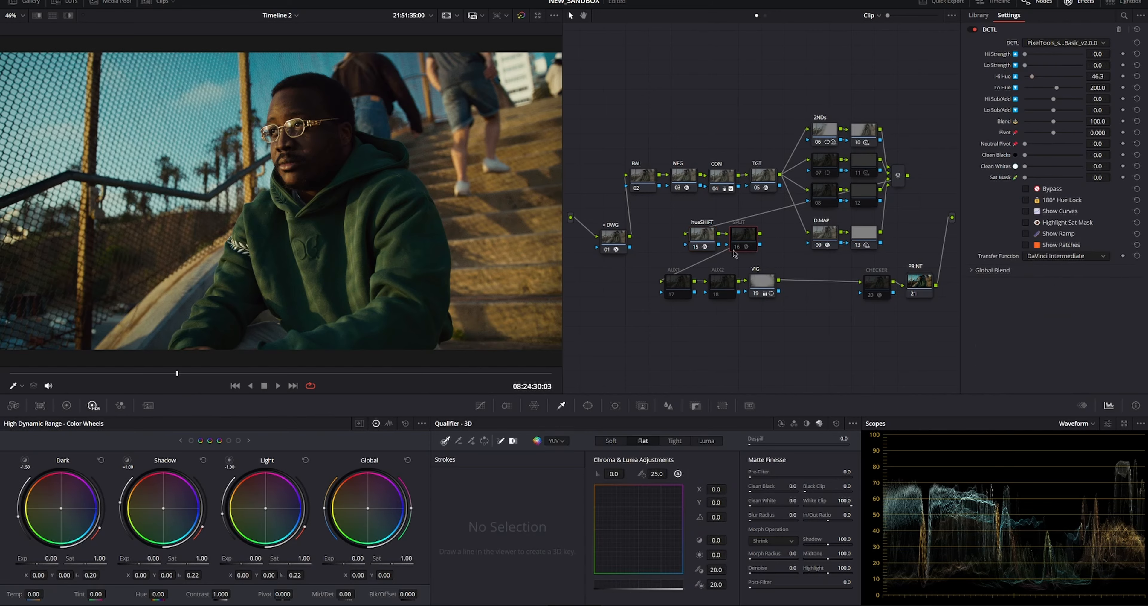
pyautogui.click(735, 248)
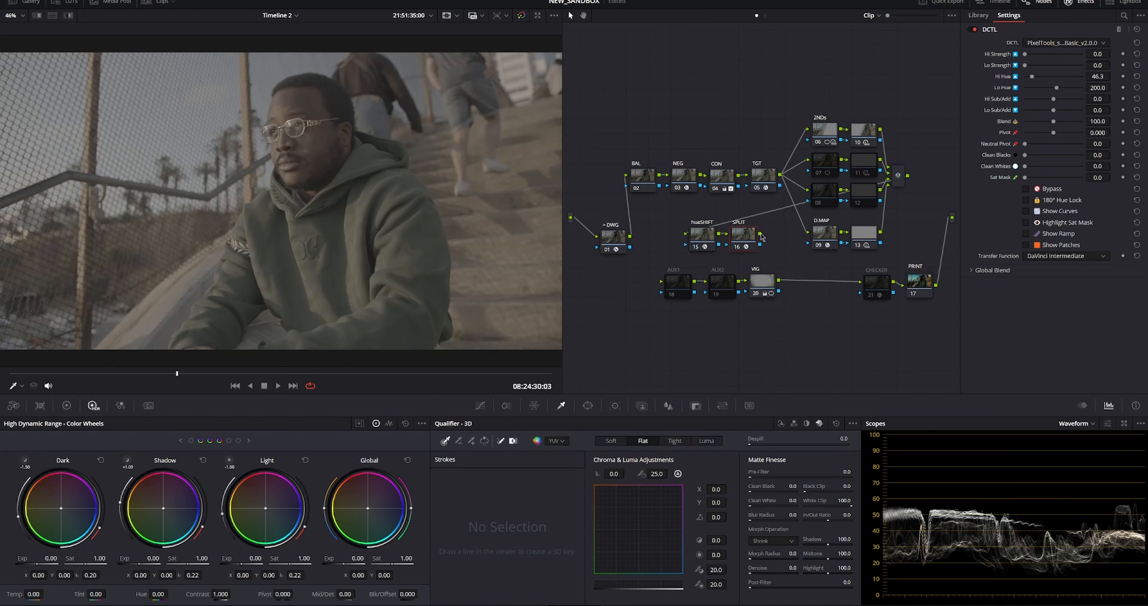
pyautogui.moveTo(760, 234); pyautogui.dragTo(670, 288)
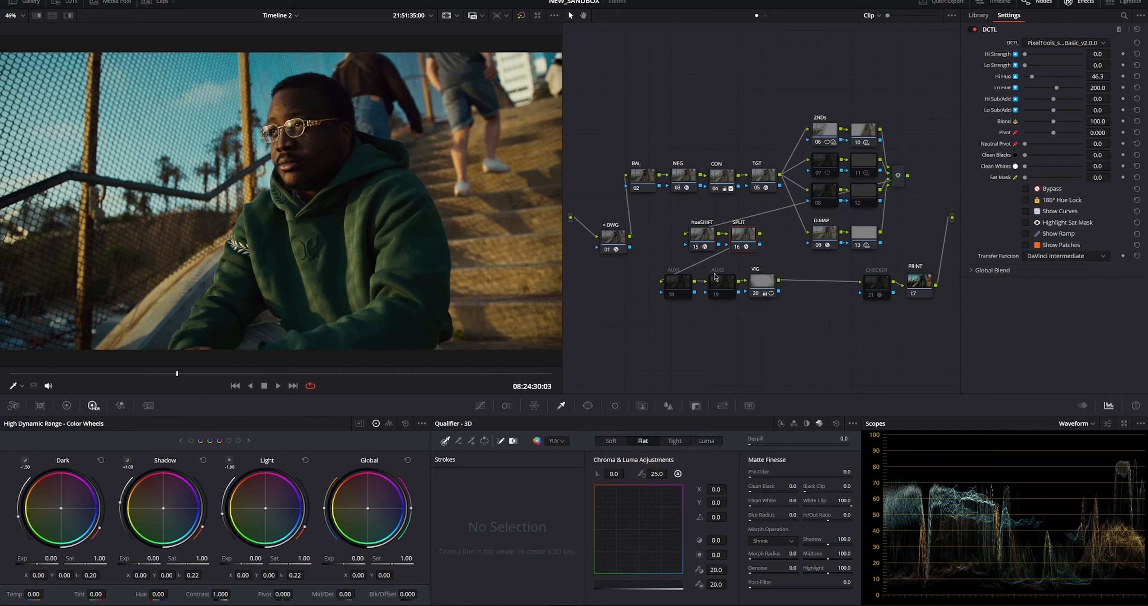
pyautogui.rightClick(823, 187)
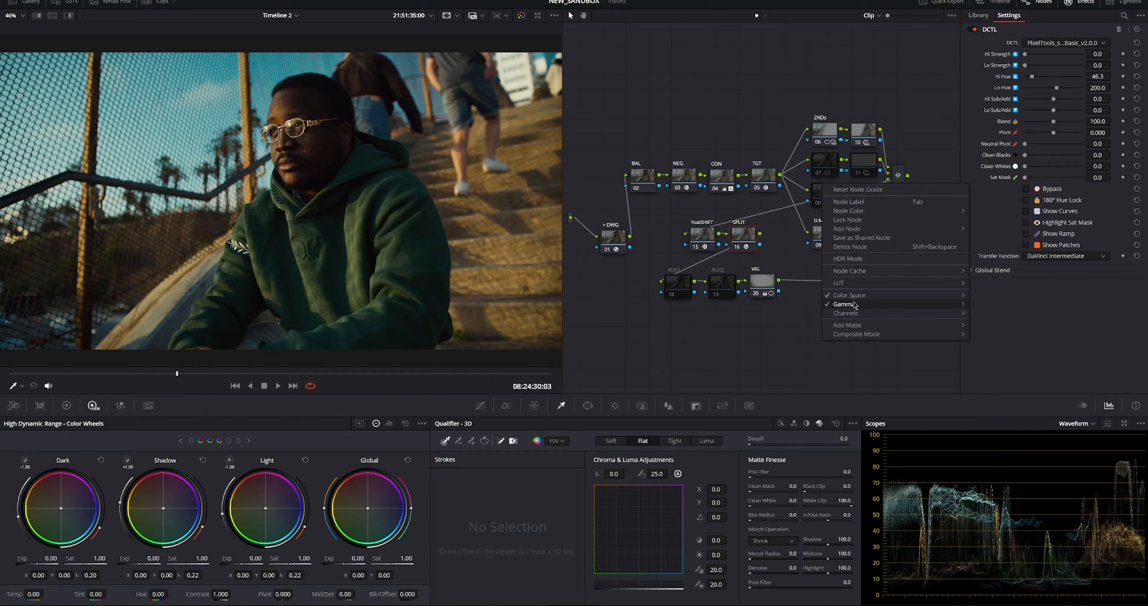
pyautogui.click(784, 331)
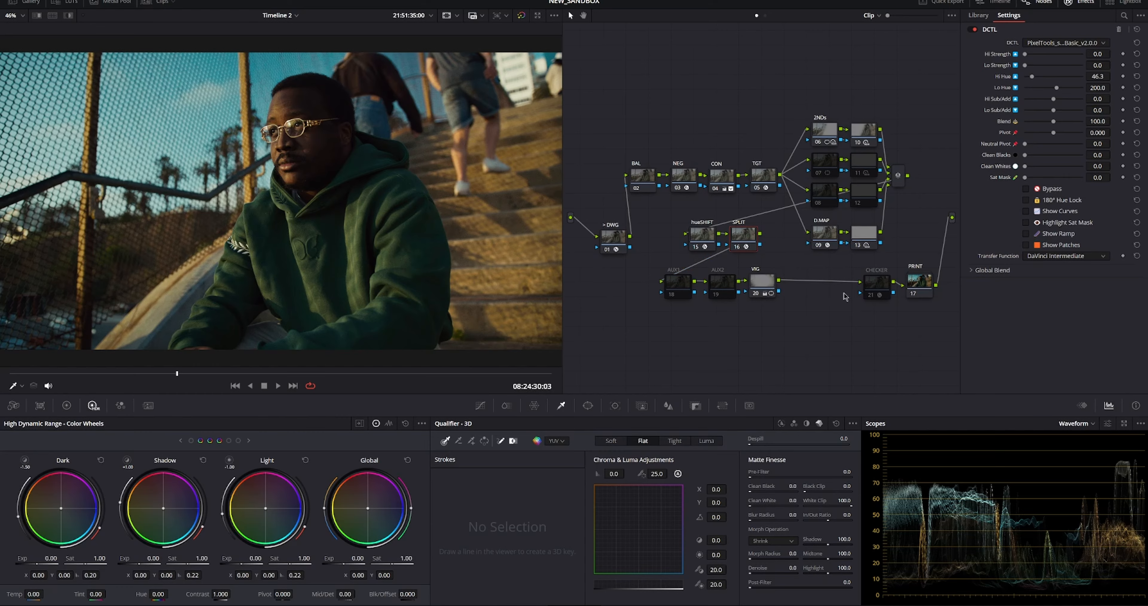
# Set the SPLIT node's Hi Strength to 43.4, Lo Strength to 47.3, Hi Hue to 114.4 and Lo Hue to 295.8, with Show Patches off
pyautogui.click(1052, 65)
pyautogui.click(1050, 54)
pyautogui.moveTo(1032, 76); pyautogui.dragTo(1074, 92)
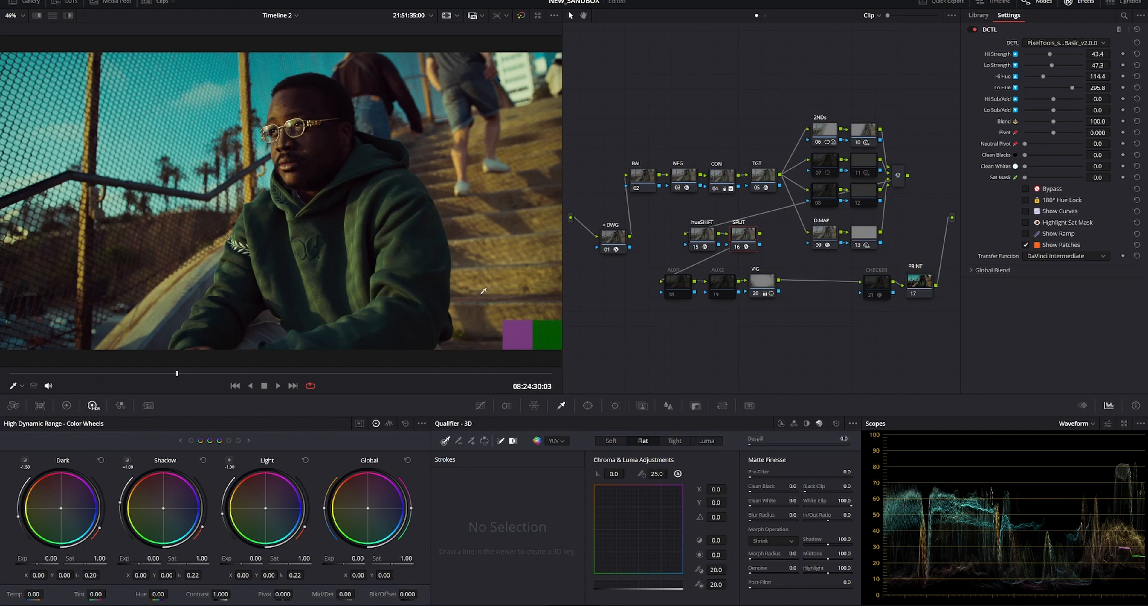
pyautogui.click(1026, 246)
# Look at the nodes inside the PRINT compound node, return to the main node tree and select the CHECKER node
pyautogui.click(876, 285)
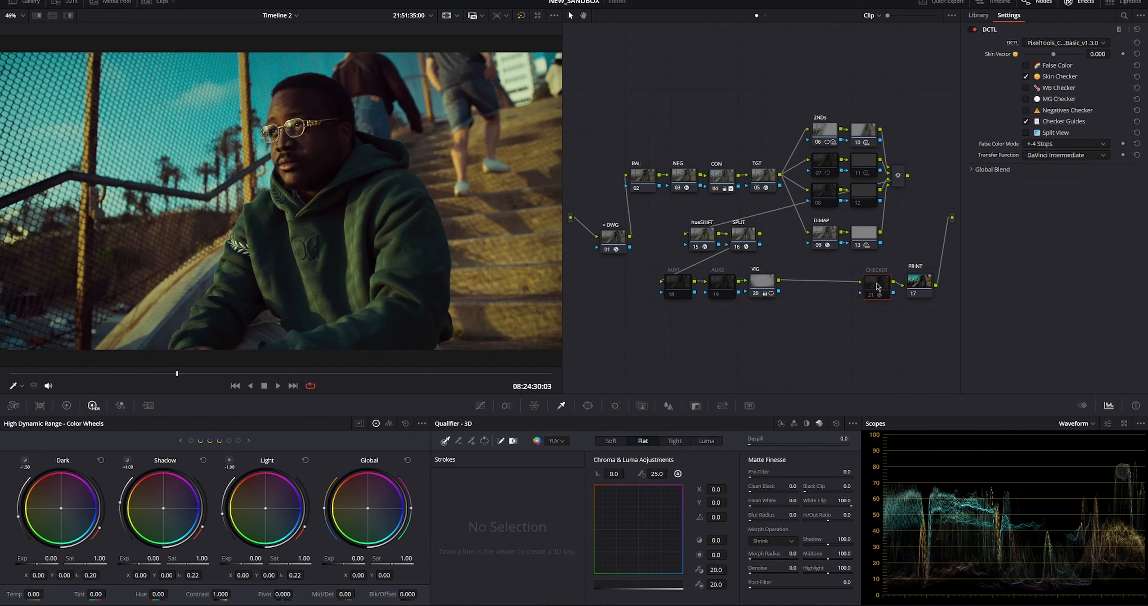
pyautogui.doubleClick(917, 284)
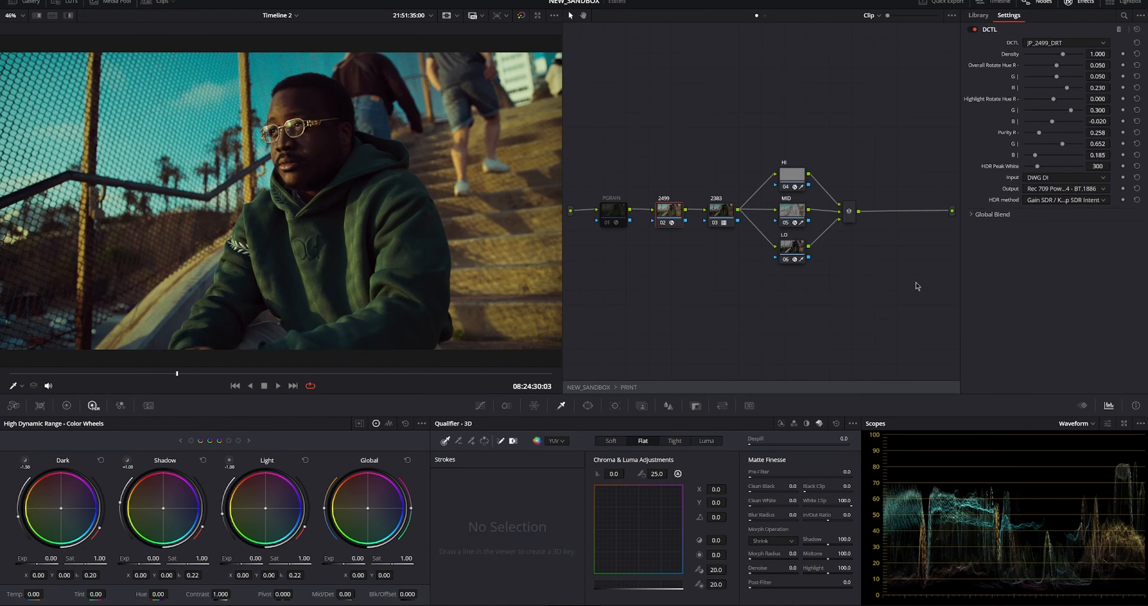
pyautogui.click(590, 387)
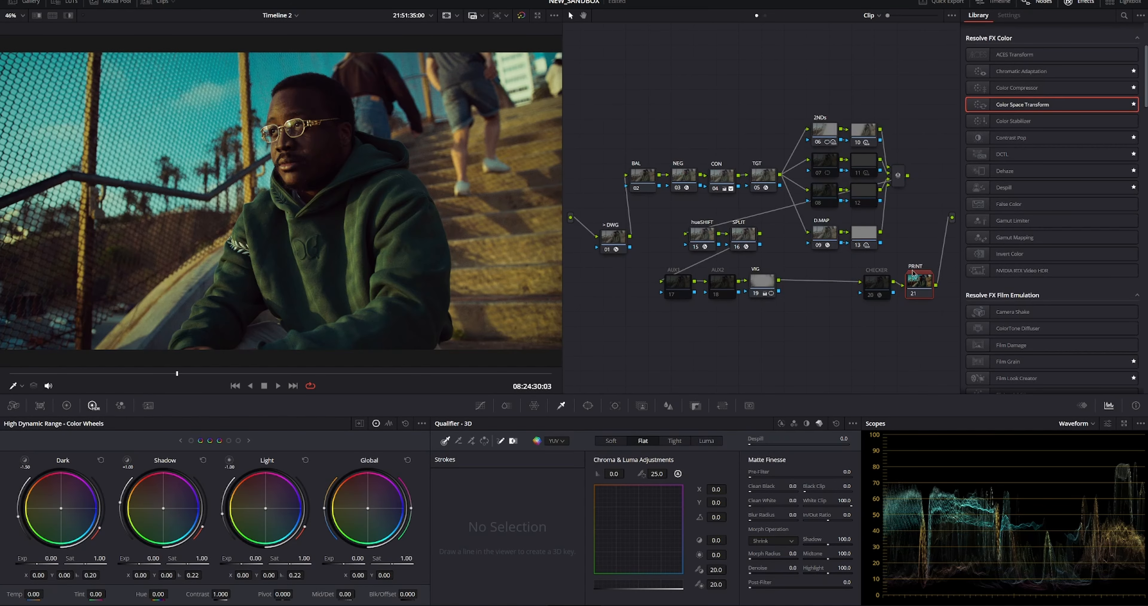
pyautogui.click(878, 286)
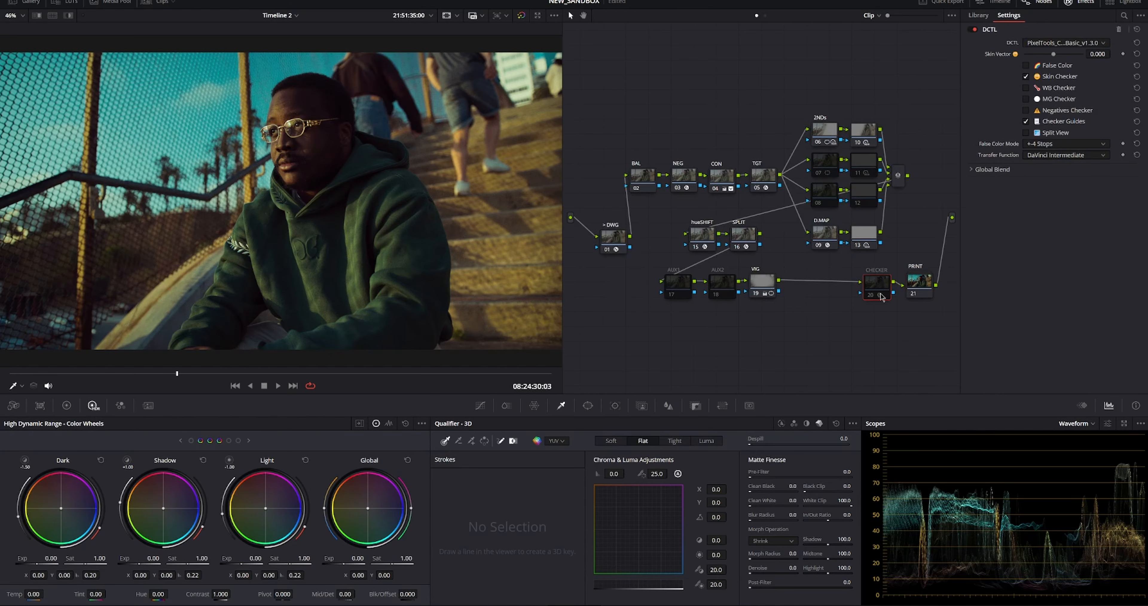
# Enable the CHECKER node, switch its check from Skin Checker to False Color, and disable the node again
pyautogui.click(870, 295)
pyautogui.click(1026, 65)
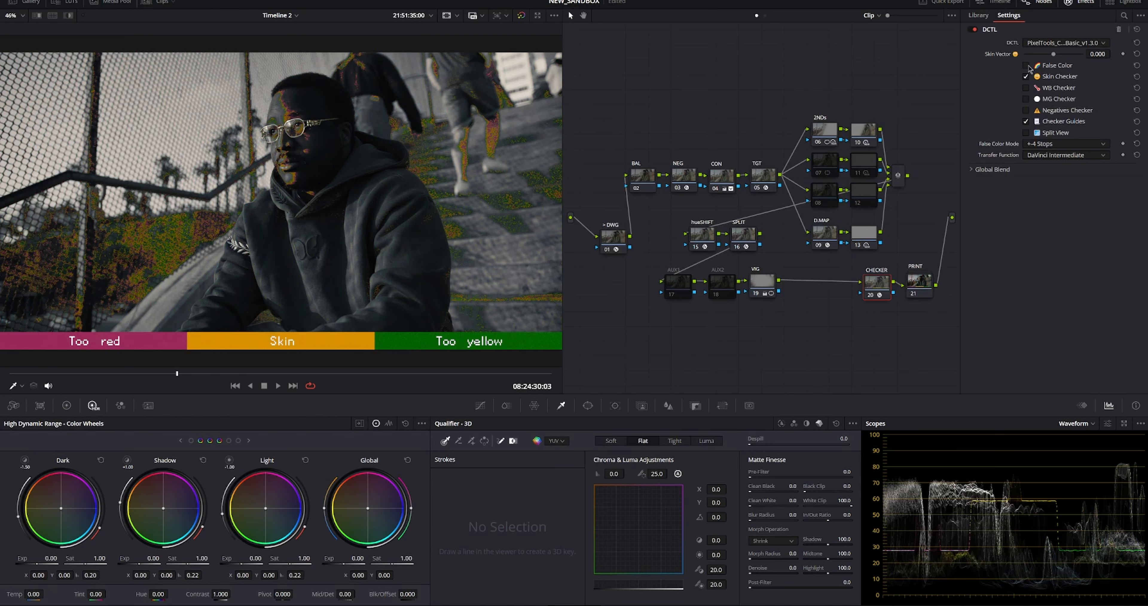
pyautogui.click(1026, 76)
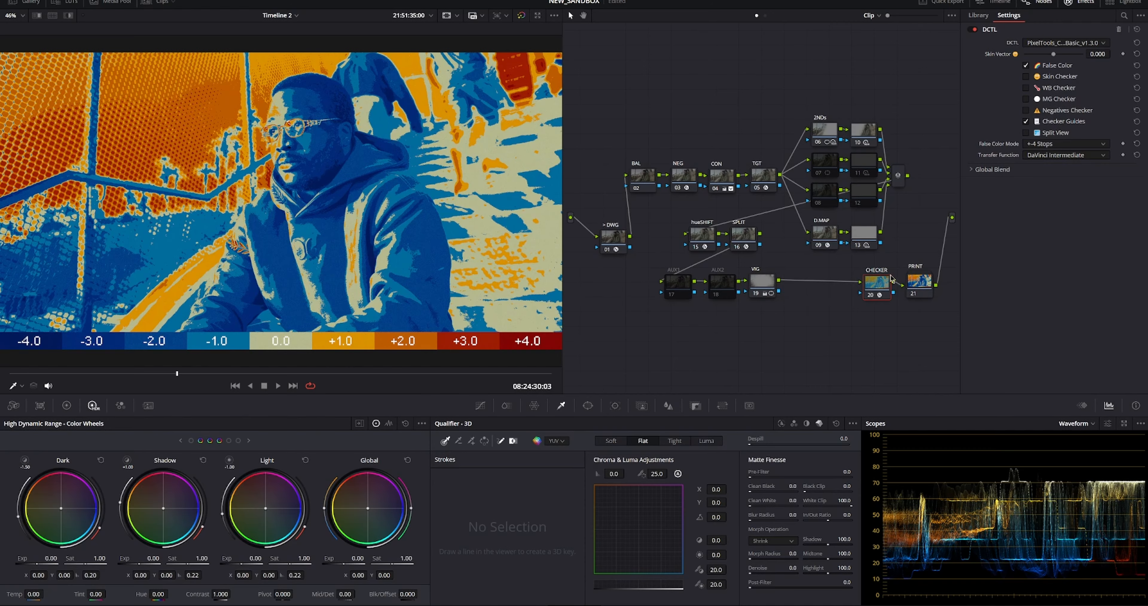
pyautogui.click(874, 296)
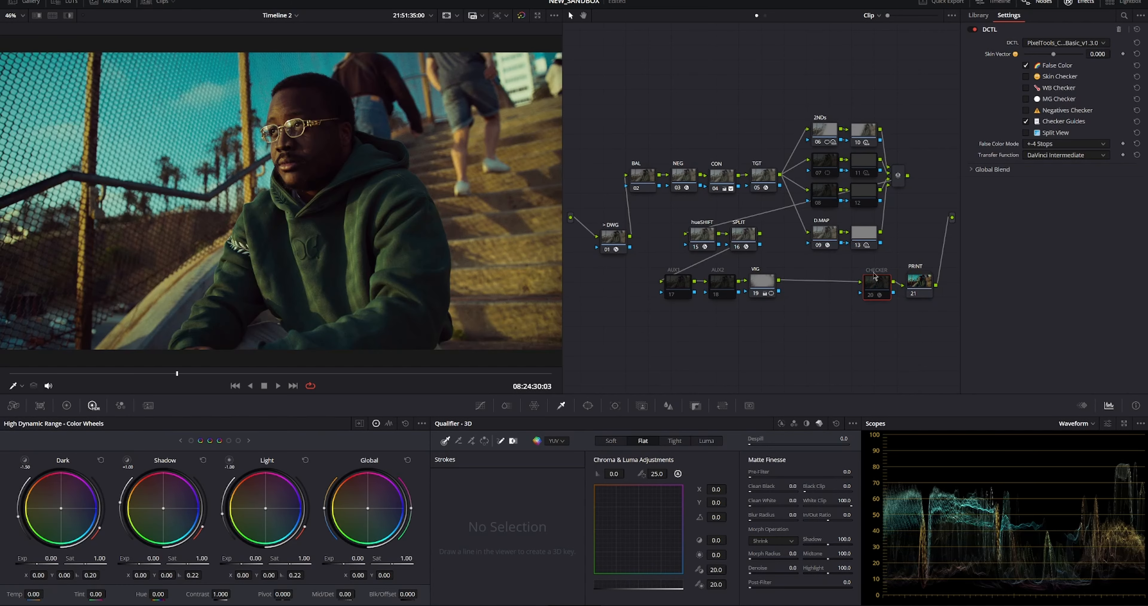
# Apply the DigiDiff effect from the KromaticaFX group to the AUX2 node
pyautogui.click(743, 234)
pyautogui.click(681, 281)
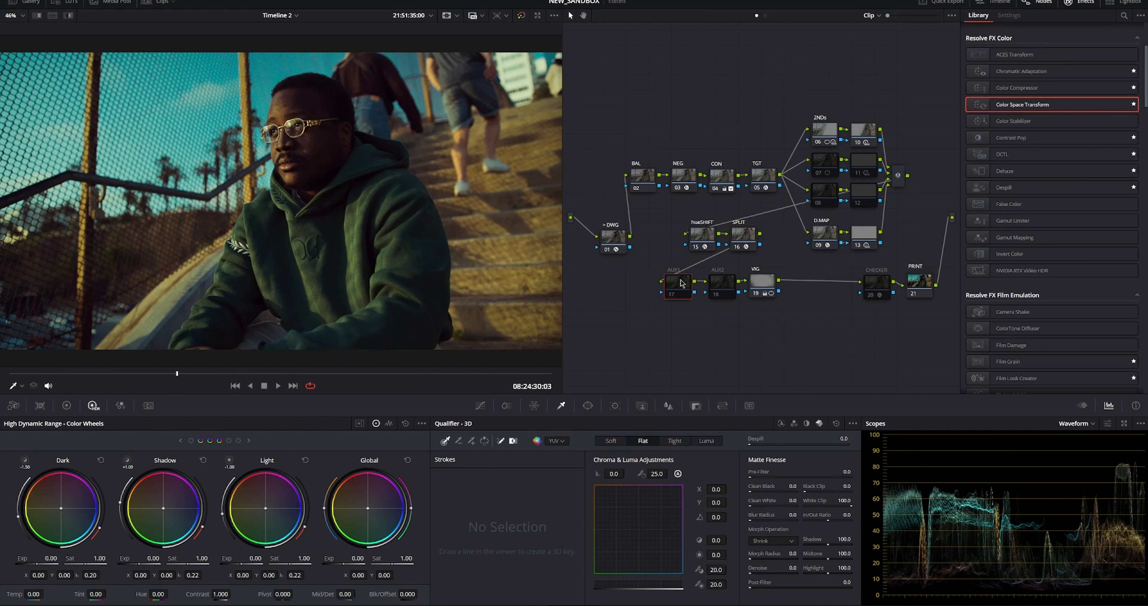
pyautogui.moveTo(662, 262); pyautogui.dragTo(732, 314)
pyautogui.click(679, 311)
pyautogui.scroll(-15, 1031, 318)
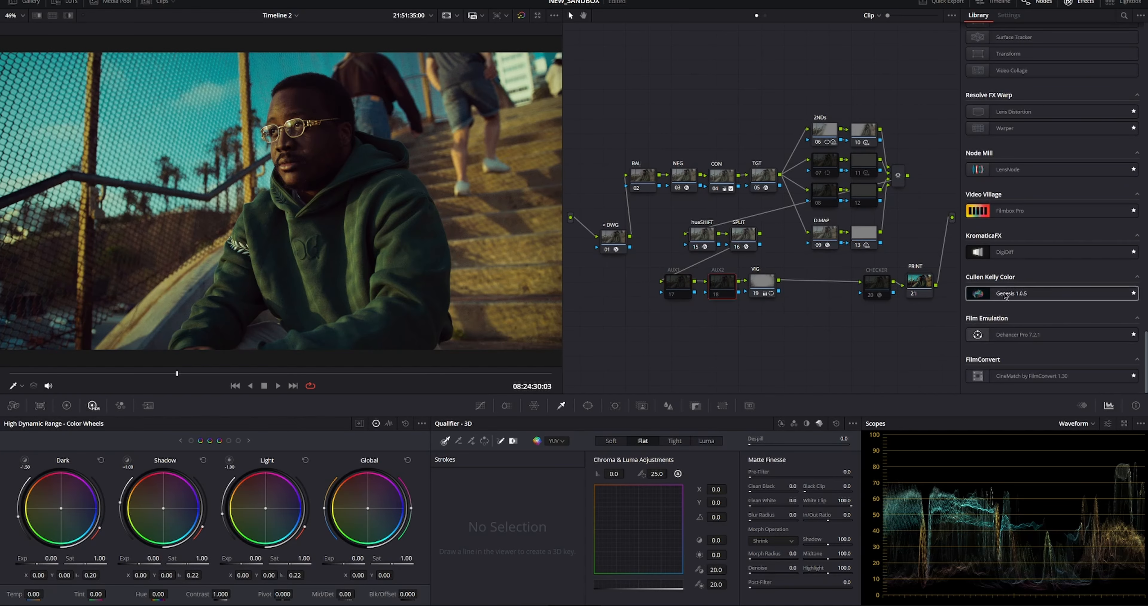
pyautogui.moveTo(1031, 251); pyautogui.dragTo(719, 282)
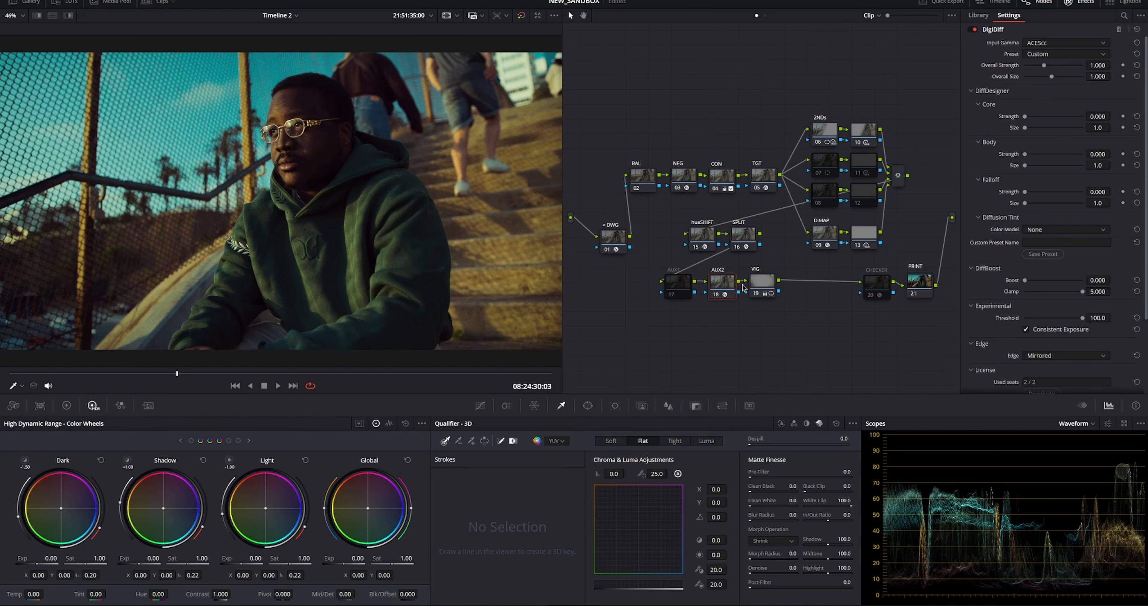
# Set DigiDiff's Input Gamma to DaVinci Intermediate and its Preset to Glimmer Glass
pyautogui.click(1052, 42)
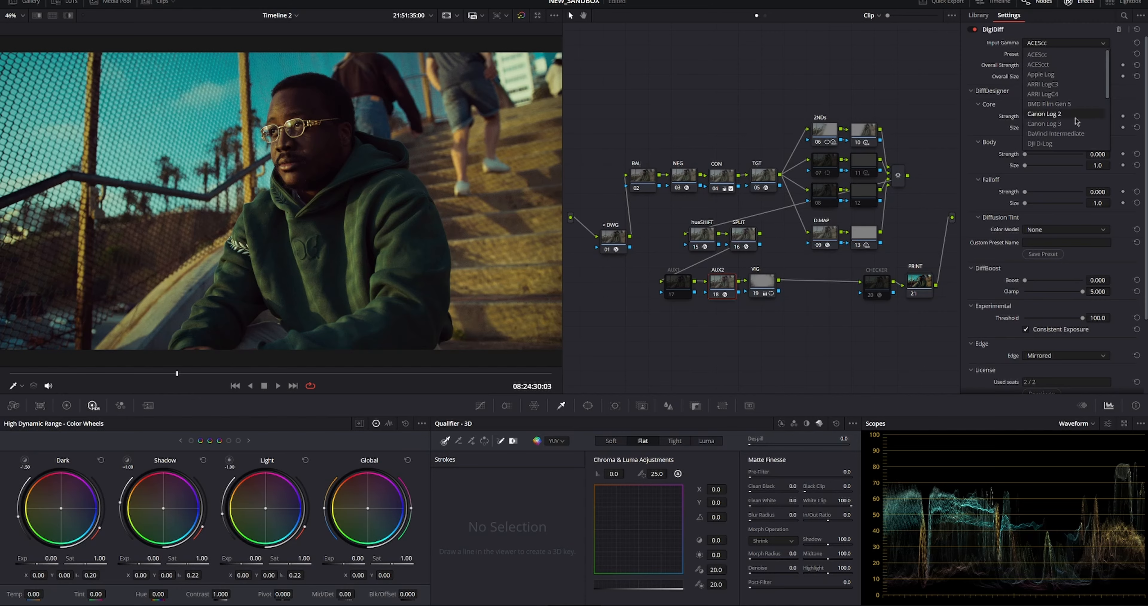
pyautogui.click(1075, 133)
pyautogui.click(1066, 55)
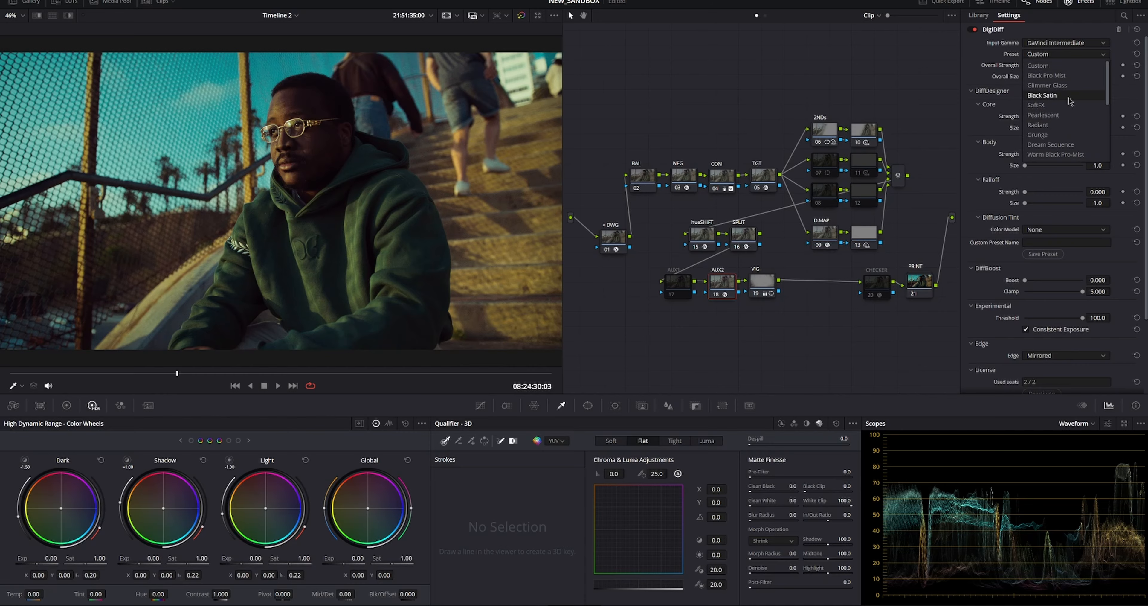
pyautogui.click(1073, 88)
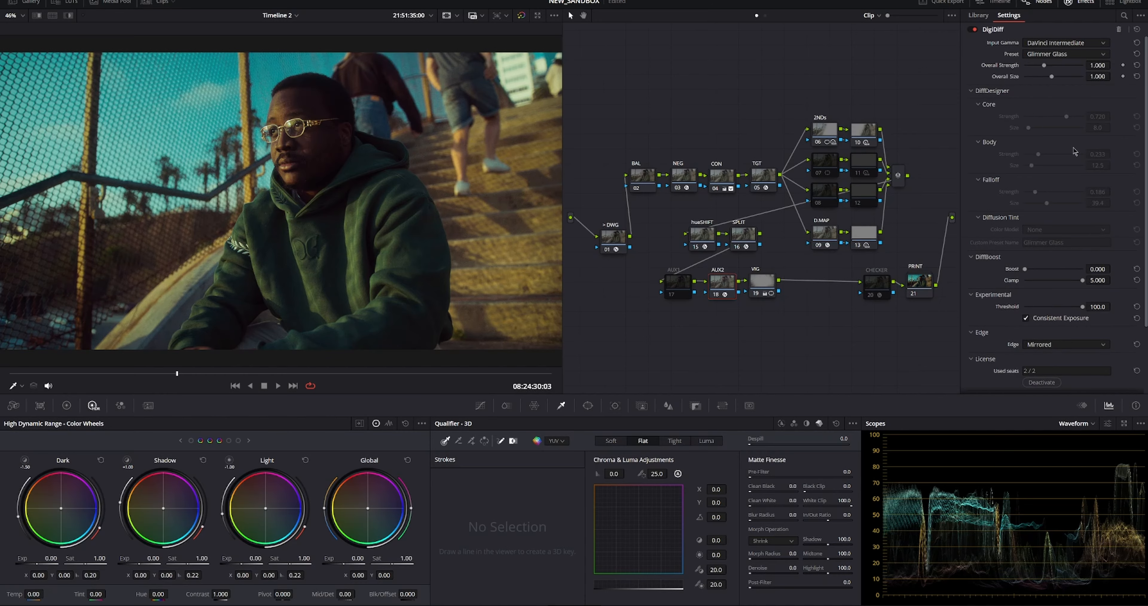
pyautogui.click(1037, 65)
pyautogui.click(1045, 66)
pyautogui.scroll(-3, 1003, 245)
pyautogui.scroll(3, 991, 247)
pyautogui.moveTo(643, 270); pyautogui.dragTo(713, 308)
pyautogui.moveTo(621, 116); pyautogui.dragTo(913, 216)
pyautogui.moveTo(664, 214); pyautogui.dragTo(777, 241)
pyautogui.moveTo(644, 273); pyautogui.dragTo(719, 295)
# Compare the image with and without the vignette by turning the VIG node off and on again
pyautogui.click(760, 288)
pyautogui.click(758, 295)
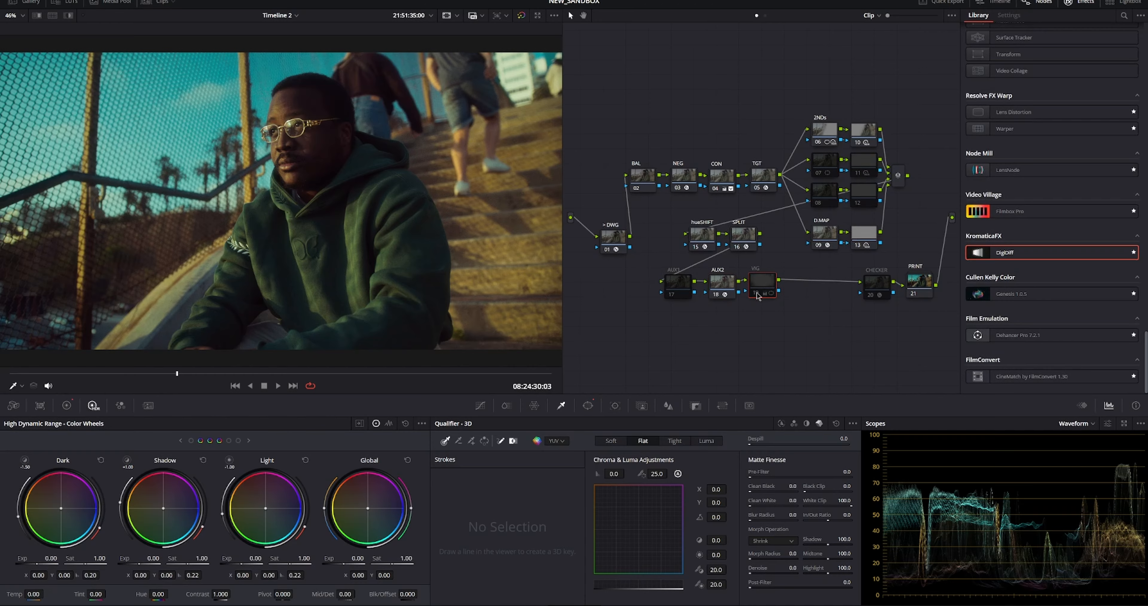
pyautogui.click(757, 295)
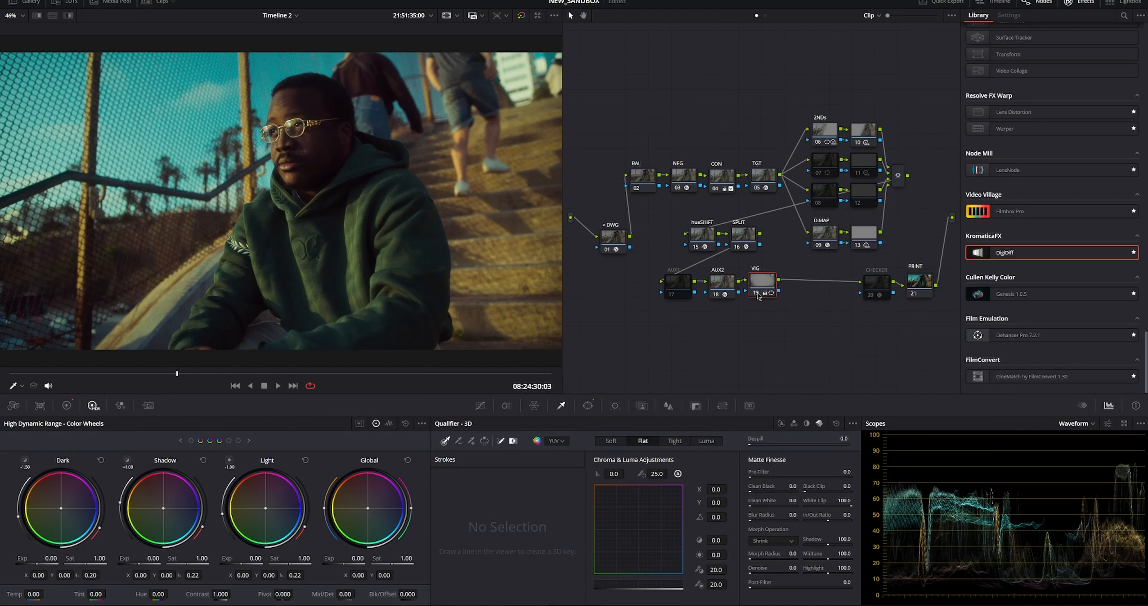